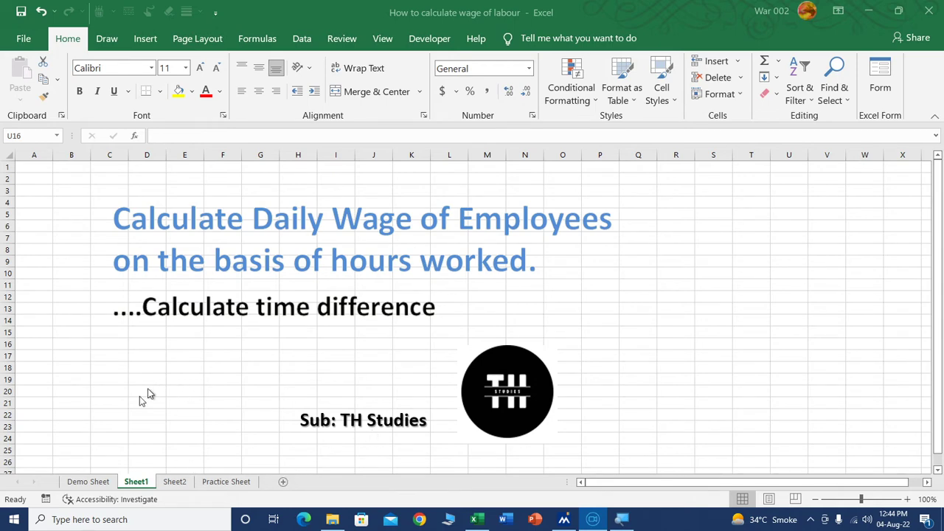
Step: Switch to the Demo Sheet and scroll past the formula diagrams to the Daily Wage Calculation table
{"action": "left_click", "coordinate": [105, 484]}
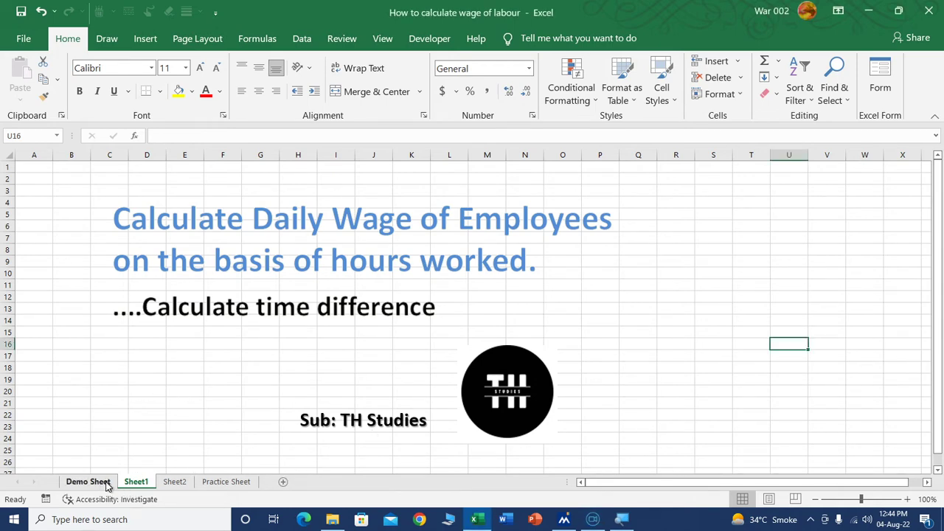
{"action": "left_click", "coordinate": [88, 482]}
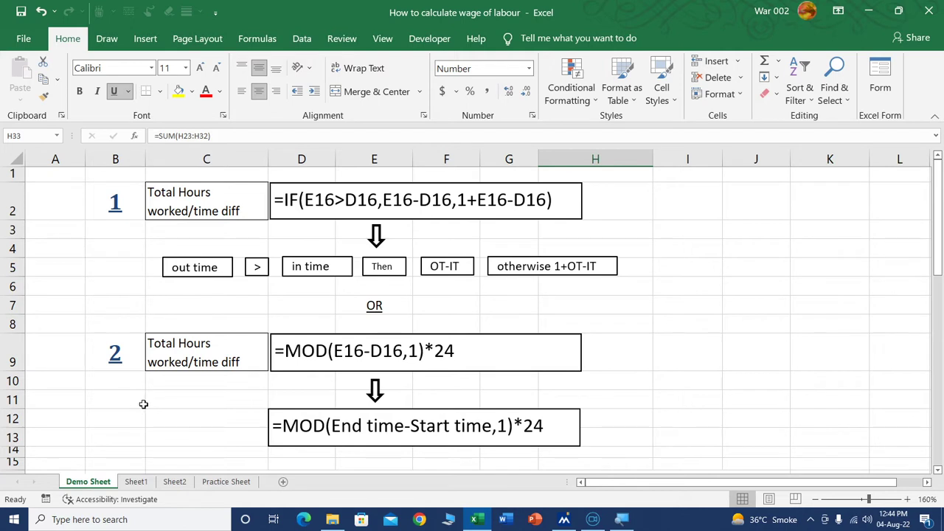
{"action": "scroll", "coordinate": [231, 413], "scroll_direction": "down", "scroll_amount": 2}
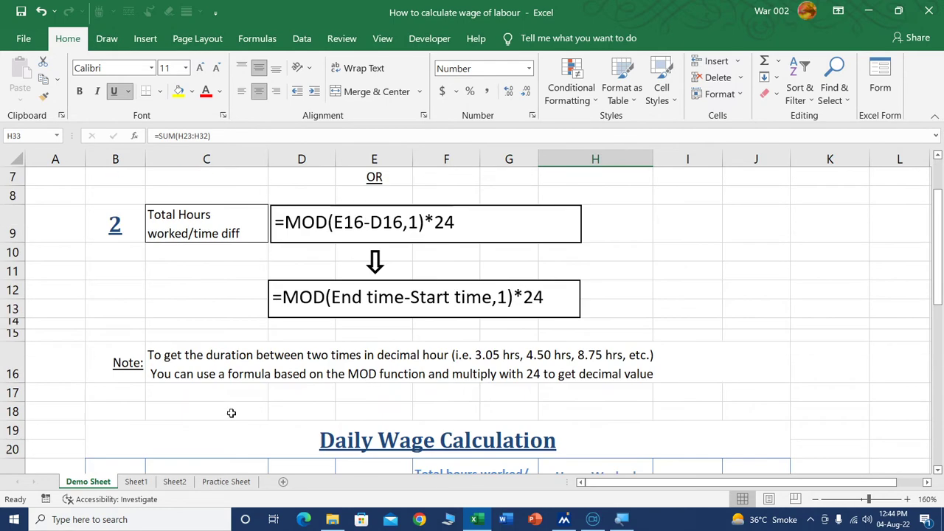
{"action": "scroll", "coordinate": [231, 413], "scroll_direction": "down", "scroll_amount": 1}
{"action": "scroll", "coordinate": [230, 413], "scroll_direction": "down", "scroll_amount": 1}
{"action": "scroll", "coordinate": [227, 410], "scroll_direction": "down", "scroll_amount": 1}
{"action": "scroll", "coordinate": [223, 406], "scroll_direction": "down", "scroll_amount": 1}
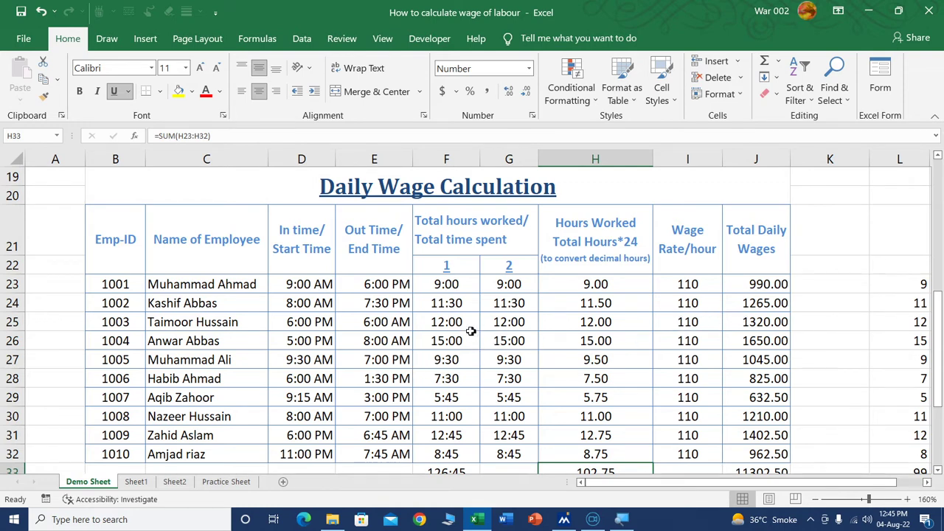
{"action": "left_click", "coordinate": [440, 286]}
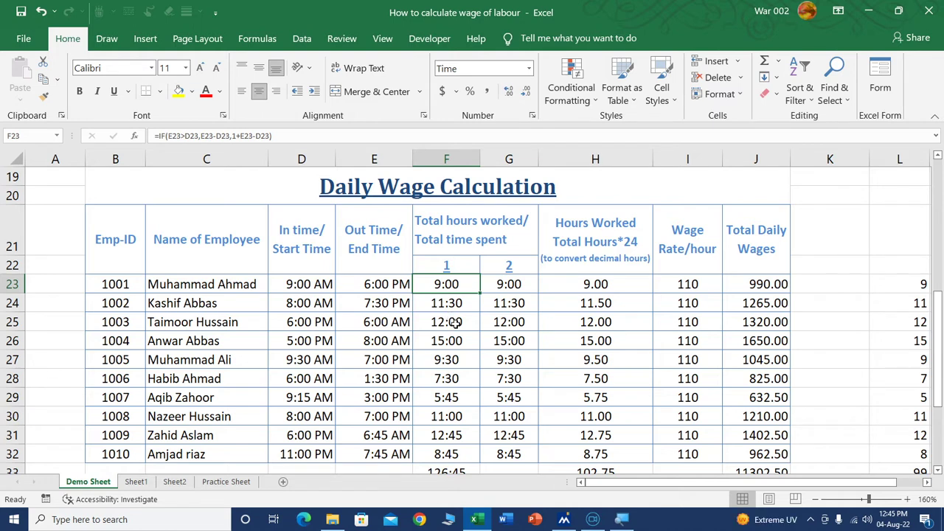
{"action": "scroll", "coordinate": [455, 323], "scroll_direction": "up", "scroll_amount": 1}
{"action": "scroll", "coordinate": [447, 321], "scroll_direction": "up", "scroll_amount": 5}
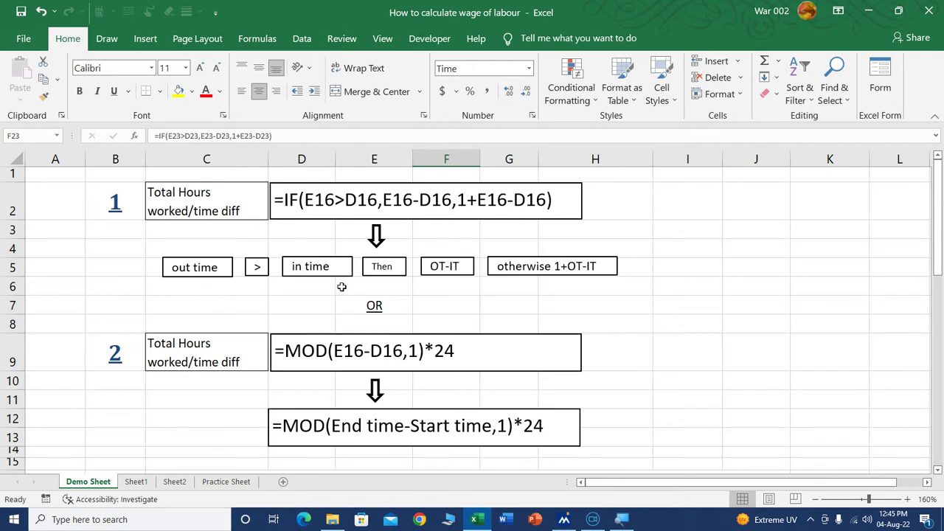
{"action": "scroll", "coordinate": [340, 291], "scroll_direction": "down", "scroll_amount": 1}
{"action": "scroll", "coordinate": [340, 291], "scroll_direction": "down", "scroll_amount": 3}
{"action": "scroll", "coordinate": [369, 363], "scroll_direction": "down", "scroll_amount": 1}
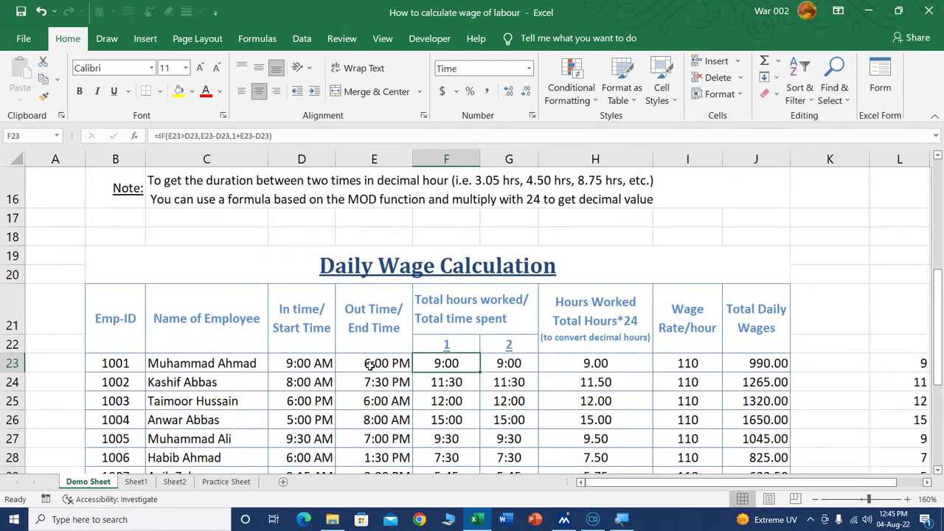
{"action": "scroll", "coordinate": [445, 288], "scroll_direction": "up", "scroll_amount": 5}
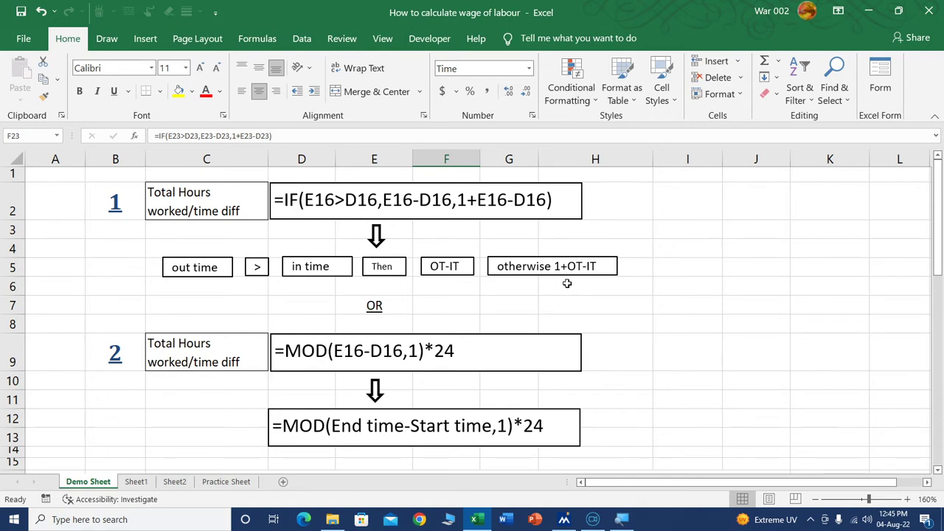
{"action": "scroll", "coordinate": [567, 284], "scroll_direction": "down", "scroll_amount": 2}
{"action": "scroll", "coordinate": [561, 288], "scroll_direction": "down", "scroll_amount": 3}
{"action": "scroll", "coordinate": [550, 294], "scroll_direction": "down", "scroll_amount": 1}
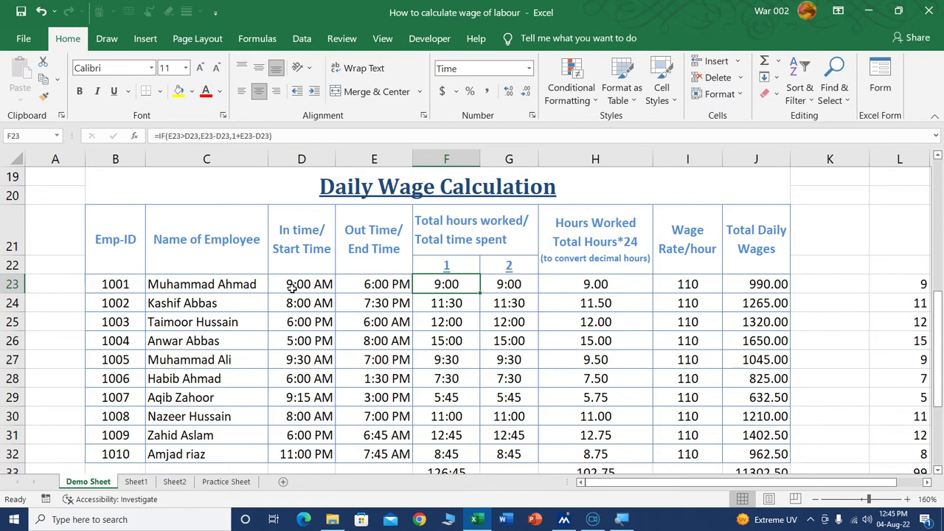
{"action": "scroll", "coordinate": [360, 295], "scroll_direction": "up", "scroll_amount": 6}
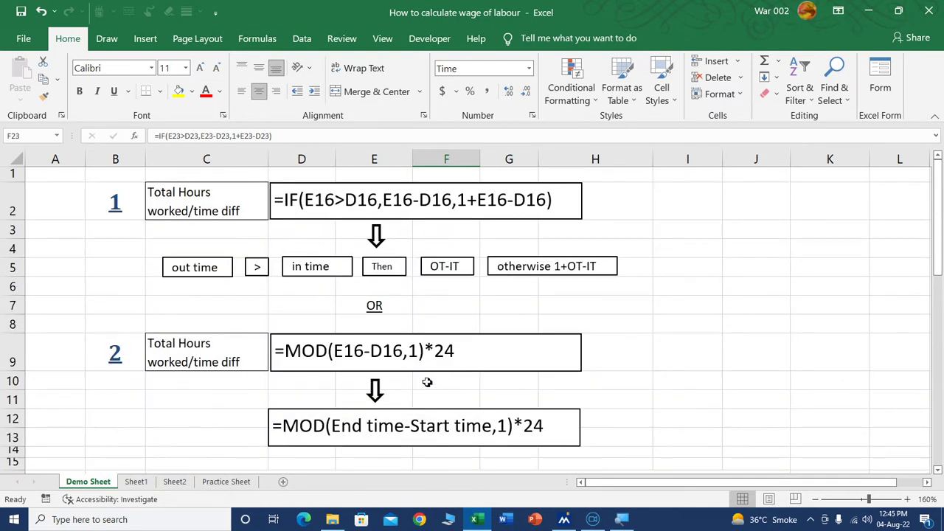
{"action": "scroll", "coordinate": [425, 380], "scroll_direction": "down", "scroll_amount": 1}
{"action": "scroll", "coordinate": [393, 375], "scroll_direction": "down", "scroll_amount": 1}
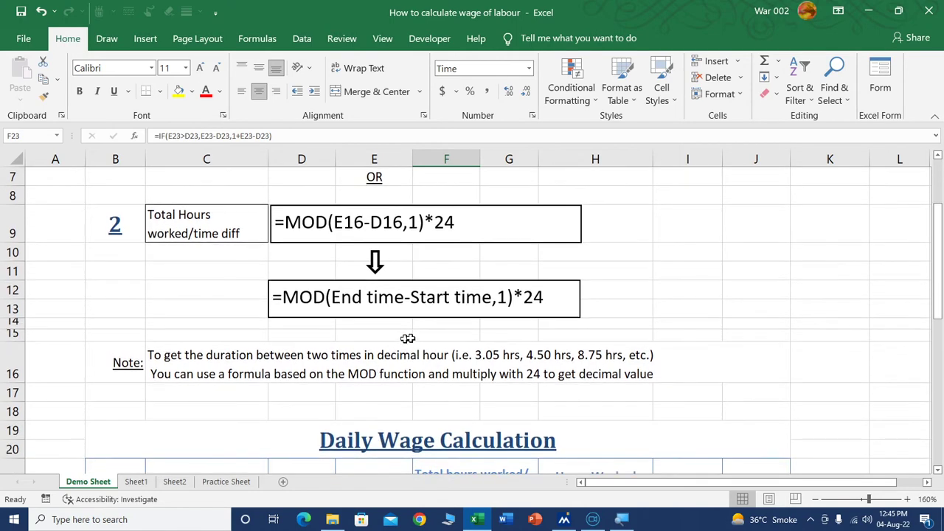
{"action": "scroll", "coordinate": [464, 329], "scroll_direction": "down", "scroll_amount": 2}
{"action": "scroll", "coordinate": [440, 335], "scroll_direction": "down", "scroll_amount": 2}
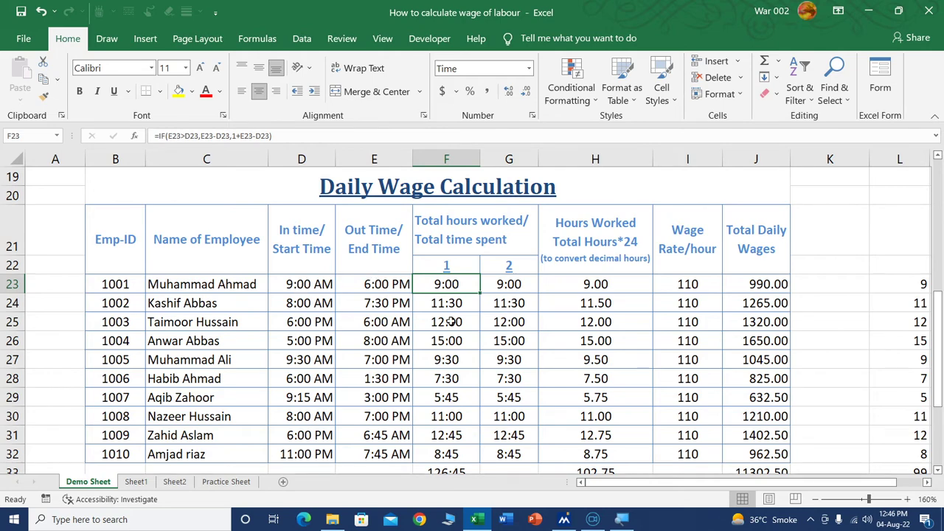
{"action": "scroll", "coordinate": [500, 361], "scroll_direction": "down", "scroll_amount": 1}
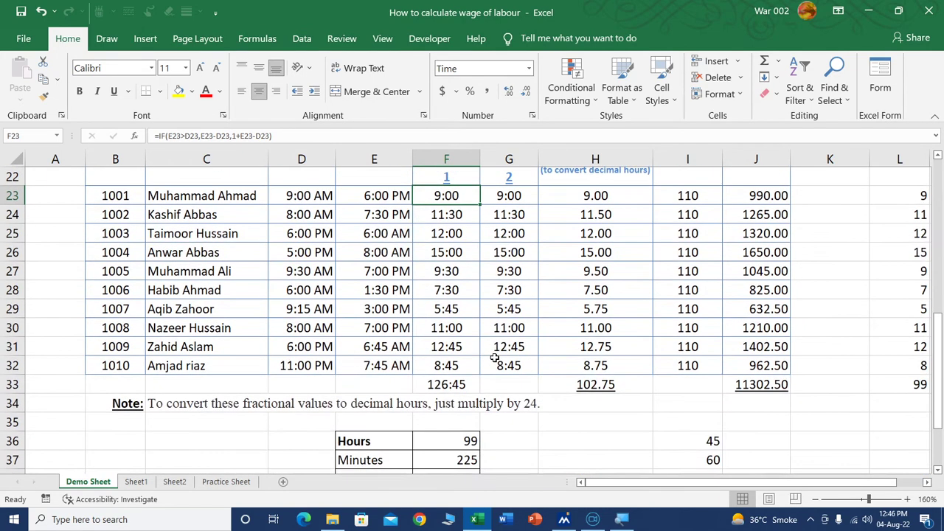
{"action": "scroll", "coordinate": [588, 357], "scroll_direction": "up", "scroll_amount": 1}
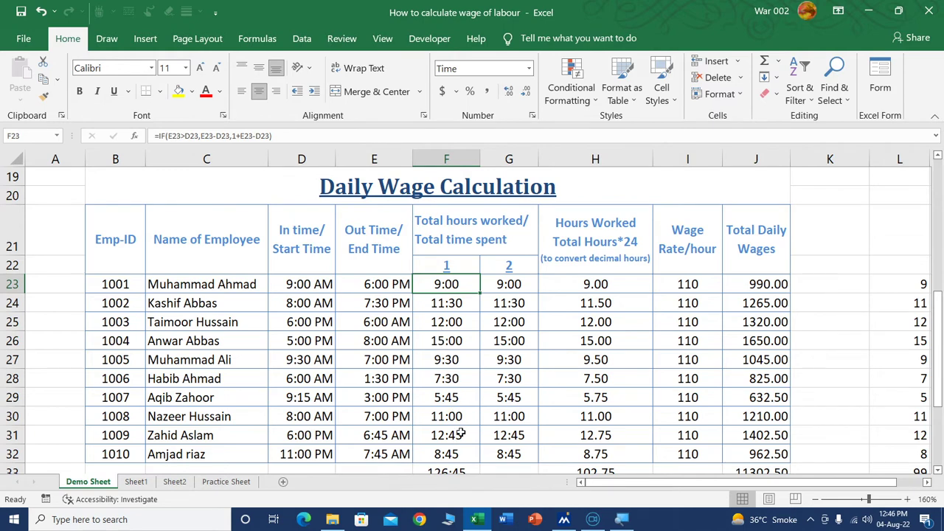
{"action": "scroll", "coordinate": [449, 359], "scroll_direction": "down", "scroll_amount": 1}
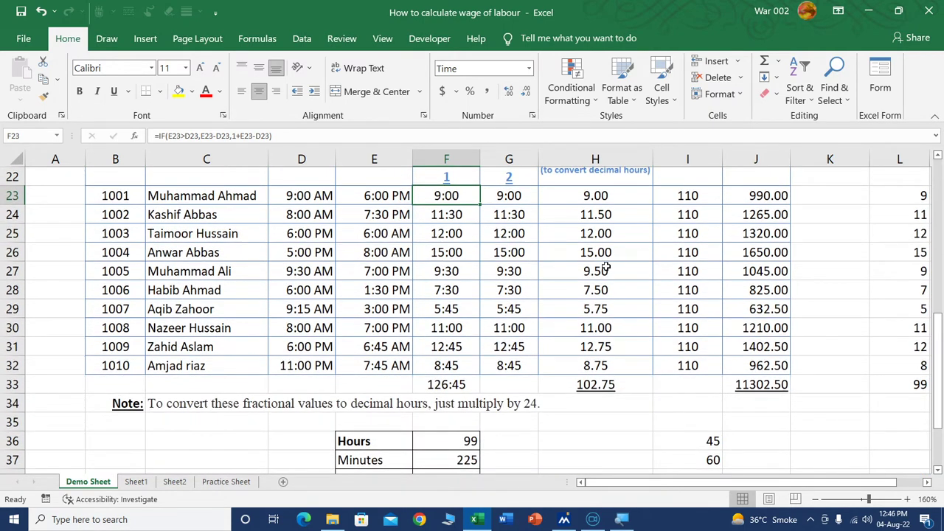
{"action": "scroll", "coordinate": [646, 263], "scroll_direction": "up", "scroll_amount": 1}
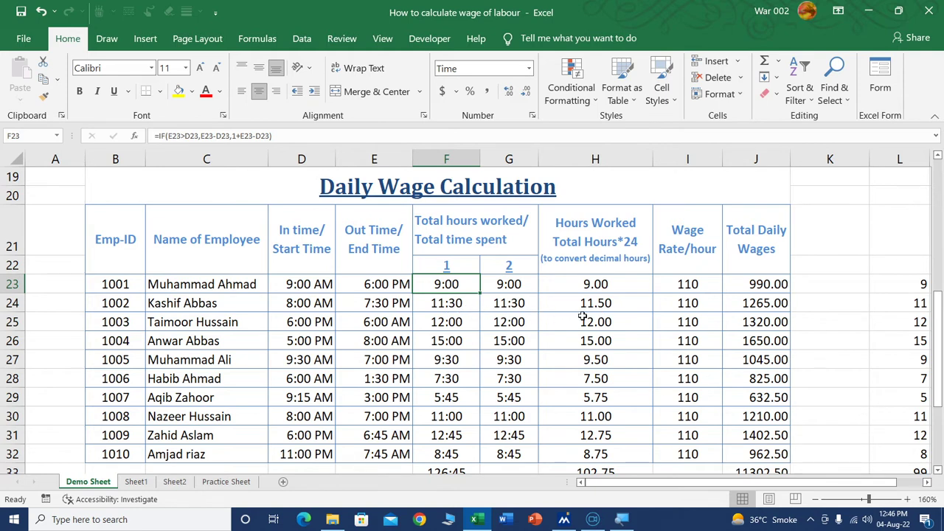
{"action": "scroll", "coordinate": [441, 390], "scroll_direction": "down", "scroll_amount": 1}
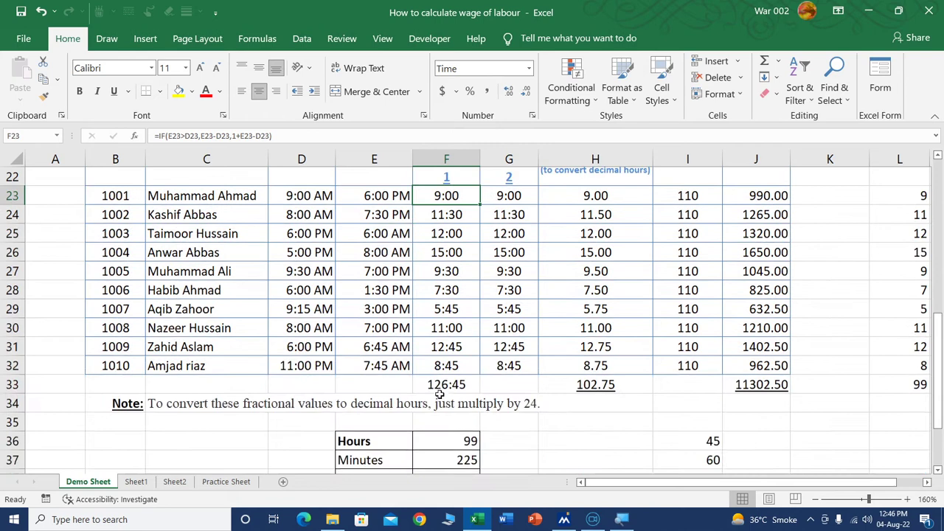
{"action": "left_click", "coordinate": [445, 349]}
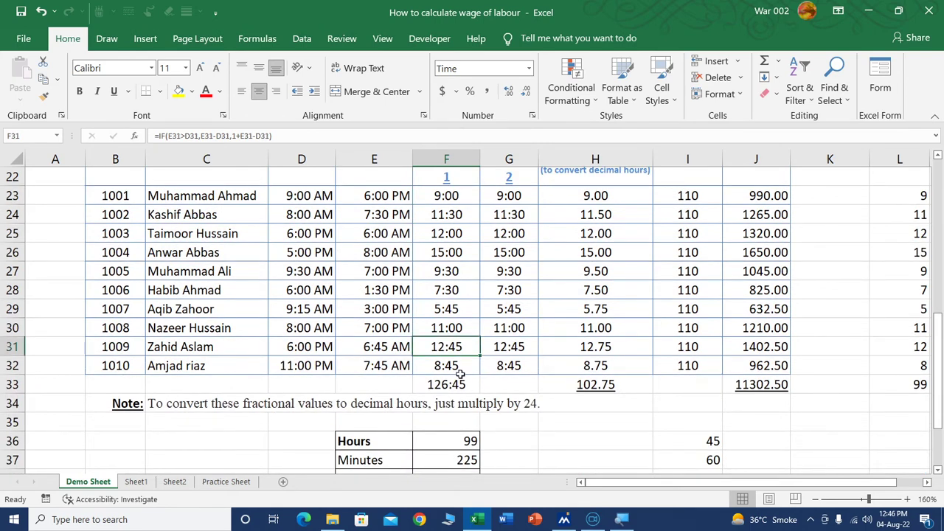
{"action": "scroll", "coordinate": [456, 369], "scroll_direction": "down", "scroll_amount": 1}
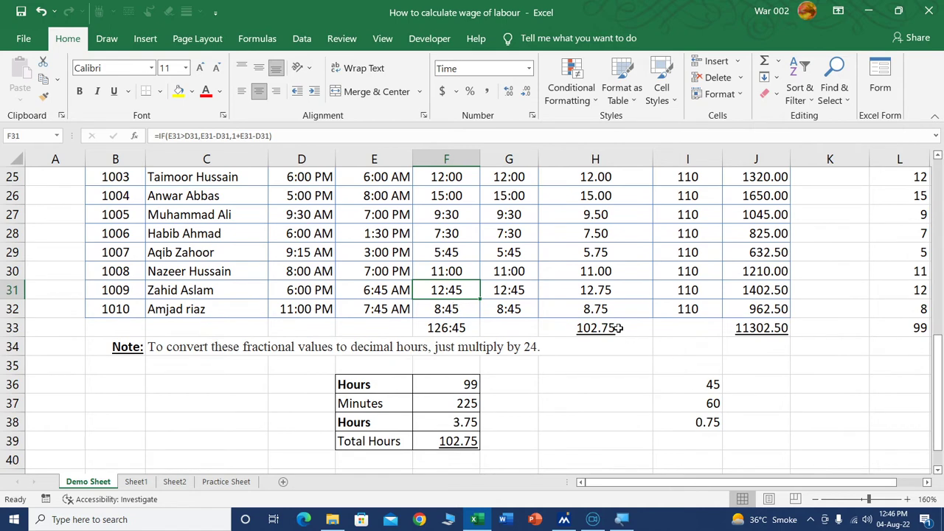
Step: Enter =I36/I37 in I38 to compute 45 divided by 60 as 0.75
{"action": "left_click", "coordinate": [698, 422]}
{"action": "type", "text": "="}
{"action": "key", "text": "Up"}
{"action": "key", "text": "Up"}
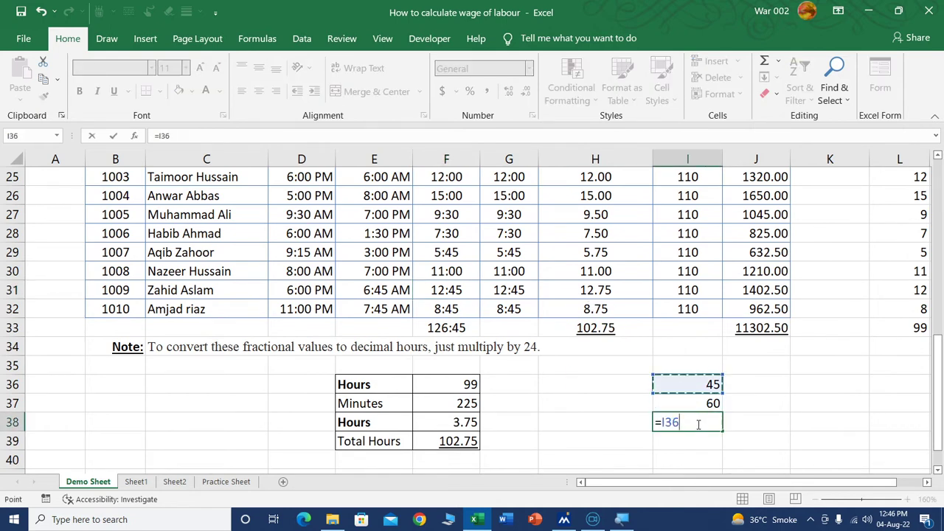
{"action": "type", "text": "/"}
{"action": "key", "text": "Up"}
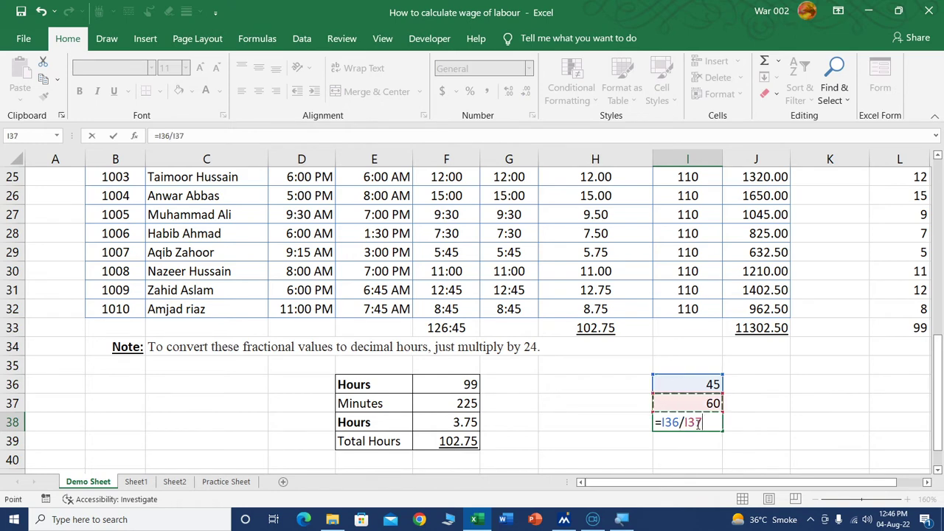
{"action": "key", "text": "Return"}
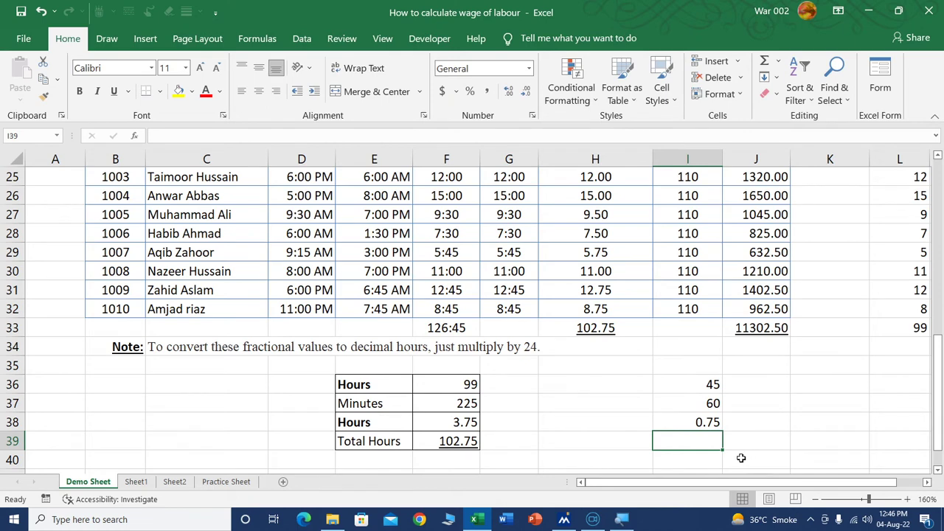
Step: Clear the helper values 45, 60 and 0.75 from I36:I38 and return to F31's hours formula
{"action": "left_click_drag", "start_coordinate": [701, 383], "coordinate": [696, 425]}
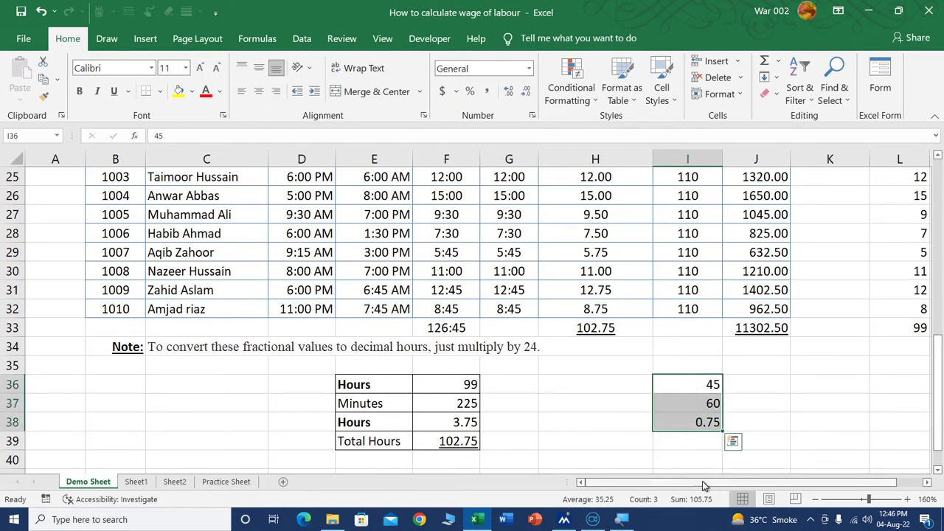
{"action": "key", "text": "Delete"}
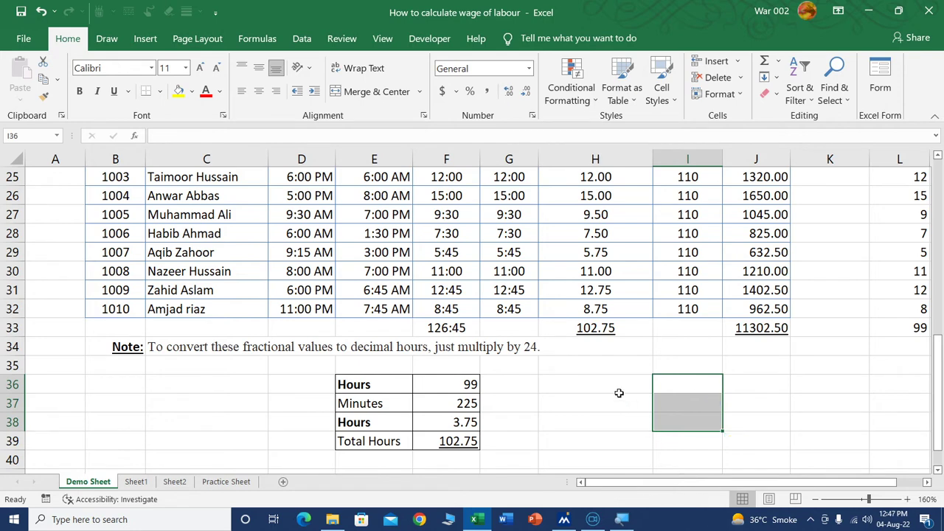
{"action": "left_click", "coordinate": [619, 387]}
{"action": "scroll", "coordinate": [466, 328], "scroll_direction": "up", "scroll_amount": 1}
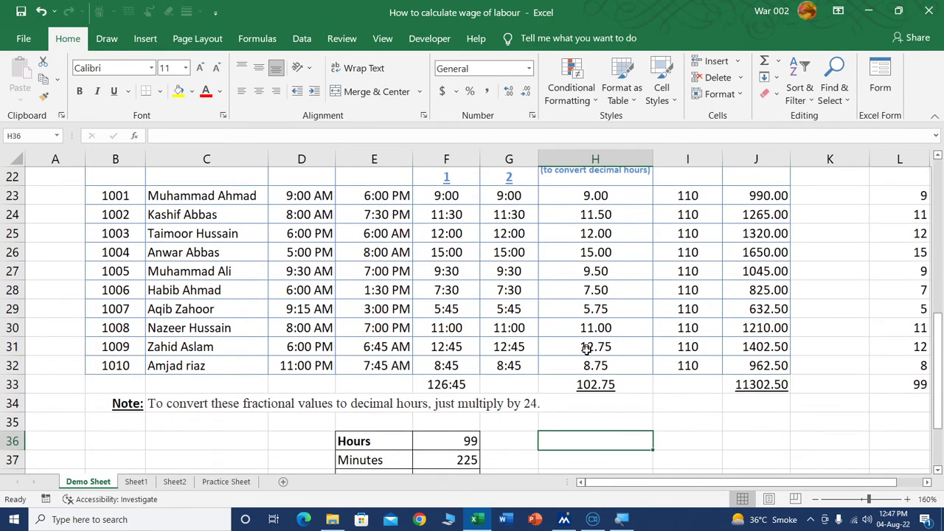
{"action": "left_click", "coordinate": [441, 350]}
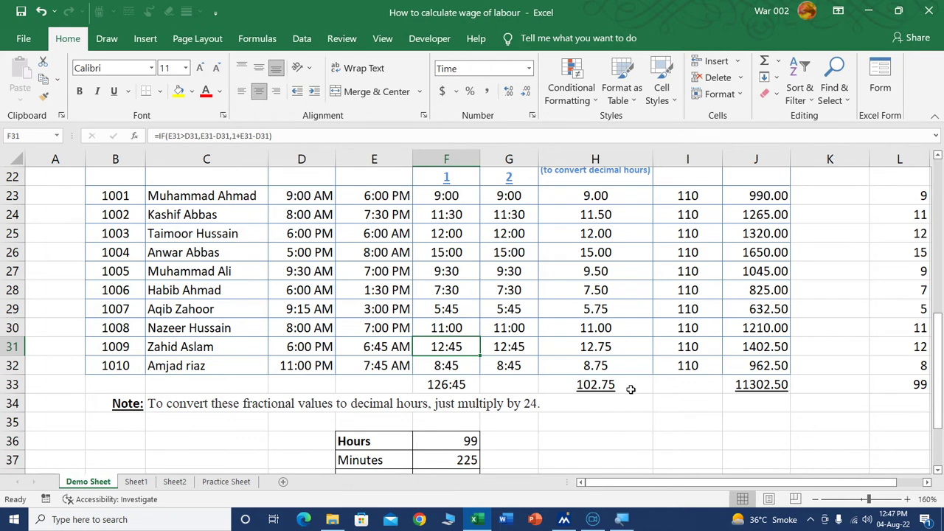
{"action": "scroll", "coordinate": [630, 389], "scroll_direction": "up", "scroll_amount": 1}
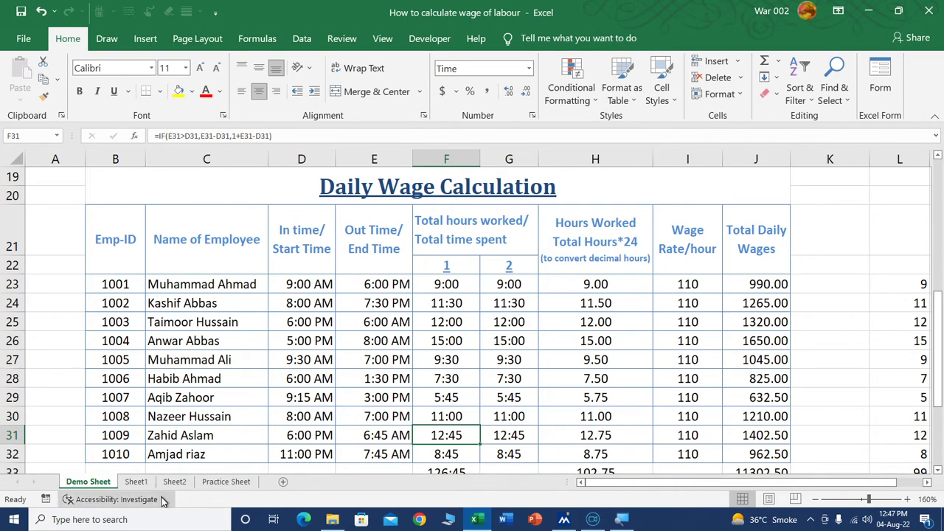
Step: Switch to the Practice Sheet's empty wage table
{"action": "left_click", "coordinate": [222, 484]}
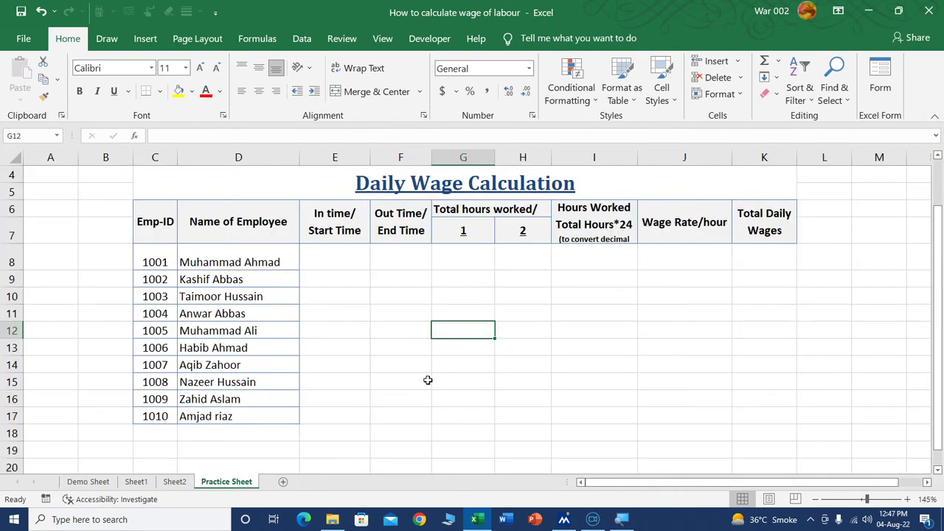
{"action": "scroll", "coordinate": [428, 380], "scroll_direction": "up", "scroll_amount": 1, "text": "ctrl"}
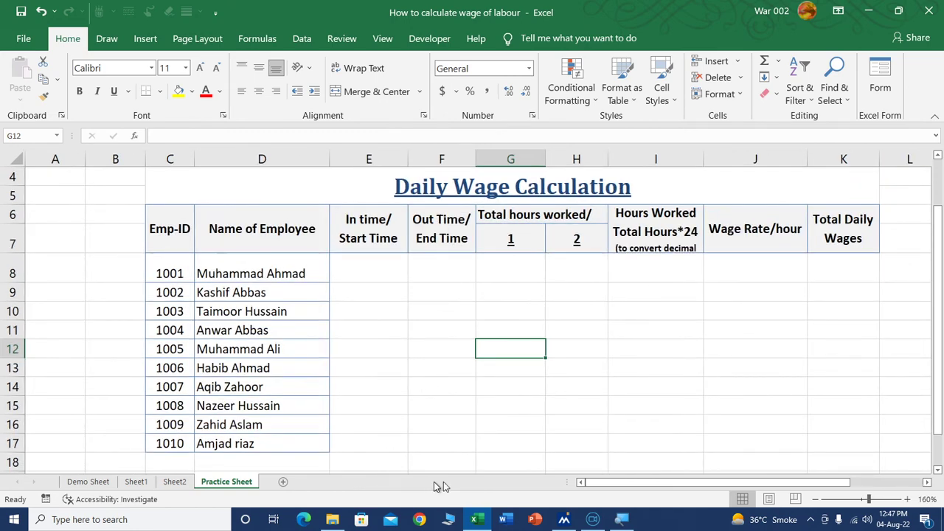
{"action": "left_click_drag", "start_coordinate": [652, 483], "coordinate": [677, 487]}
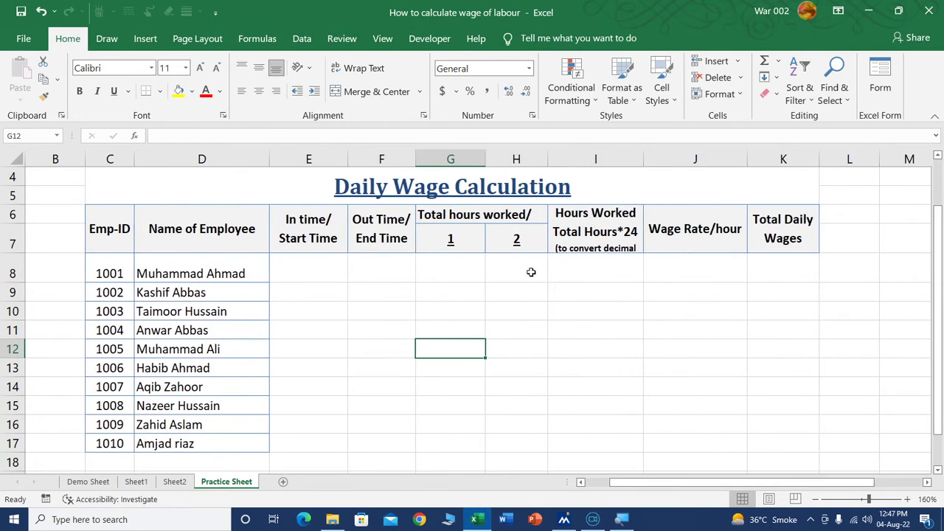
{"action": "left_click", "coordinate": [531, 272]}
Step: Enter a 9:00 AM start and 5:00 PM end time for employee 1001
{"action": "left_click", "coordinate": [312, 262]}
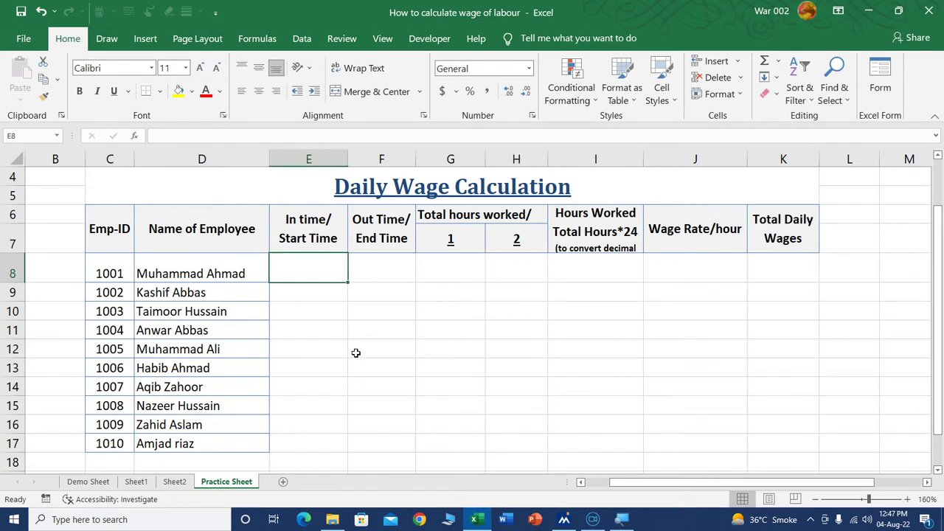
{"action": "type", "text": "09"}
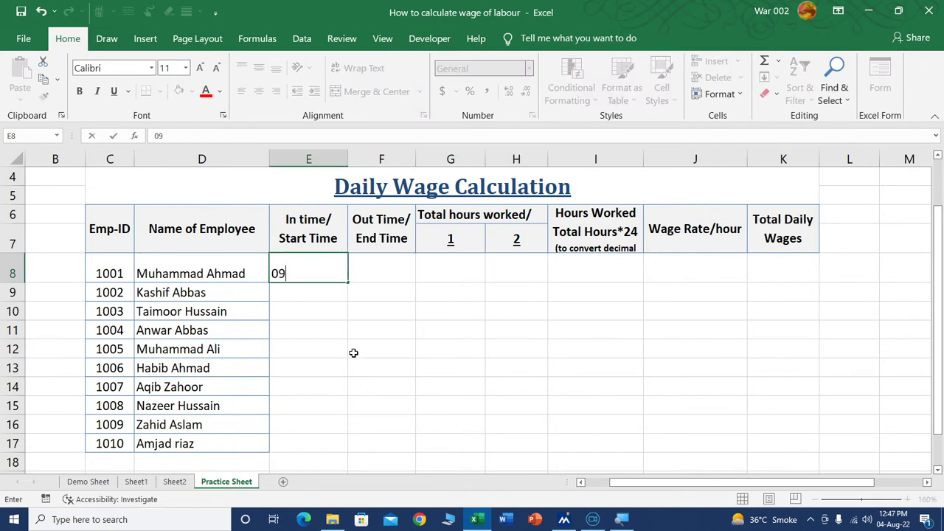
{"action": "type", "text": ":"}
{"action": "type", "text": "00 "}
{"action": "type", "text": "A\\"}
{"action": "key", "text": "BackSpace"}
{"action": "type", "text": "M"}
{"action": "key", "text": "Tab"}
{"action": "type", "text": "05:"}
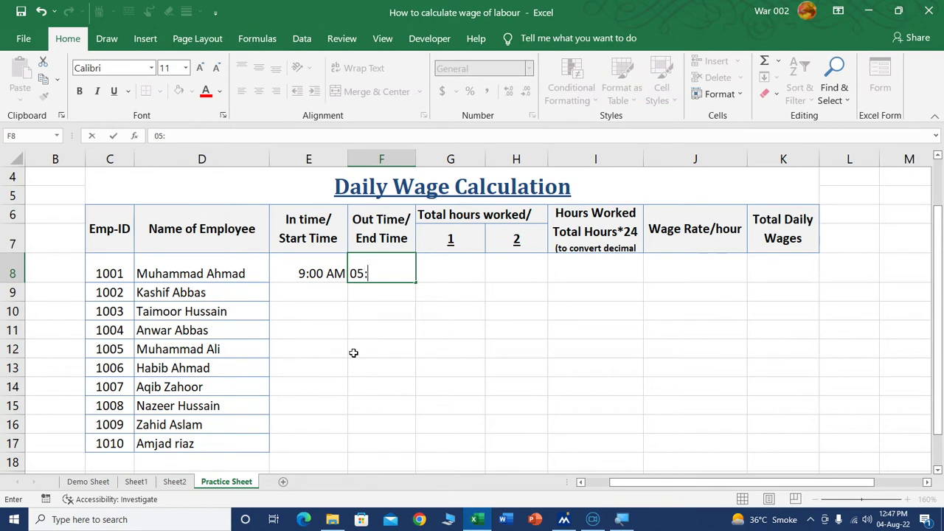
{"action": "type", "text": "00PM"}
{"action": "key", "text": "Left"}
{"action": "key", "text": "Down"}
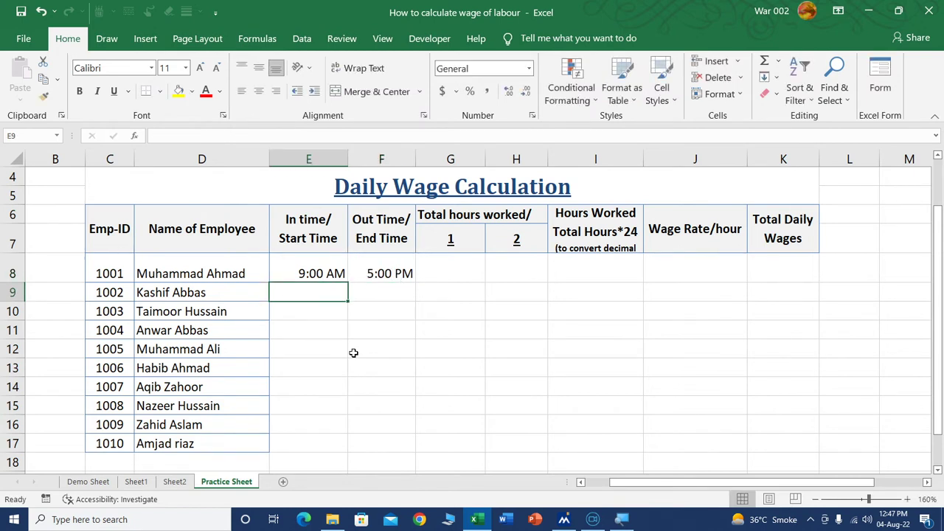
Step: Enter 8:30 AM–5:00 PM and 7:00 AM–4:00 PM for employees 1002 and 1003
{"action": "type", "text": "08"}
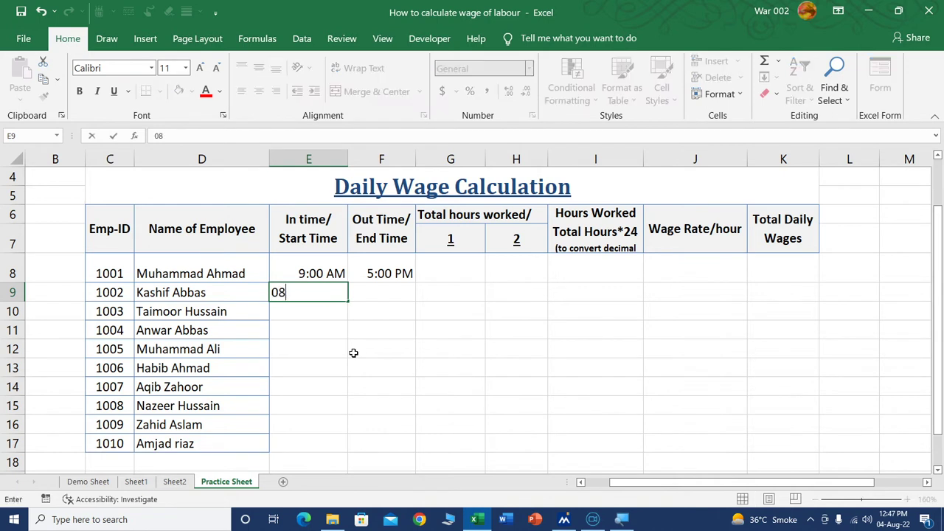
{"action": "type", "text": "30"}
{"action": "type", "text": " A"}
{"action": "type", "text": "M"}
{"action": "key", "text": "Tab"}
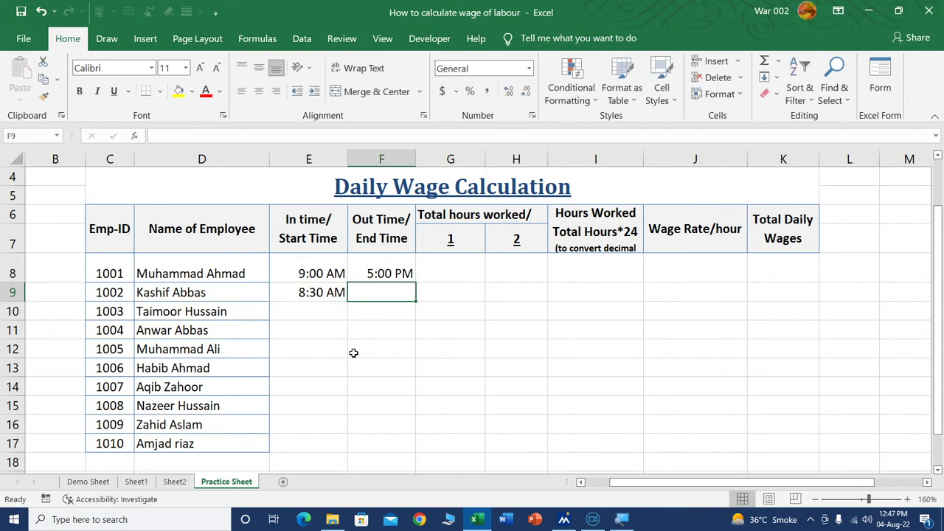
{"action": "type", "text": "5:"}
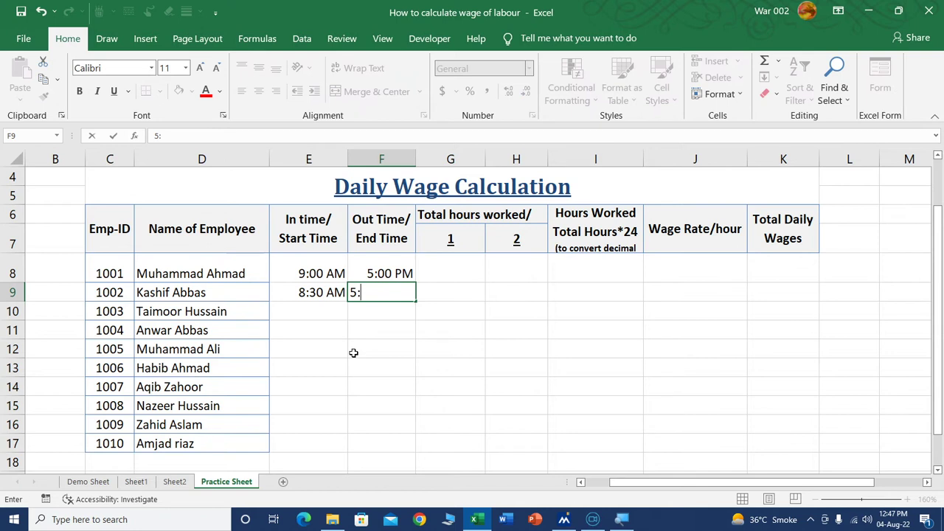
{"action": "type", "text": "00 PM"}
{"action": "key", "text": "Return"}
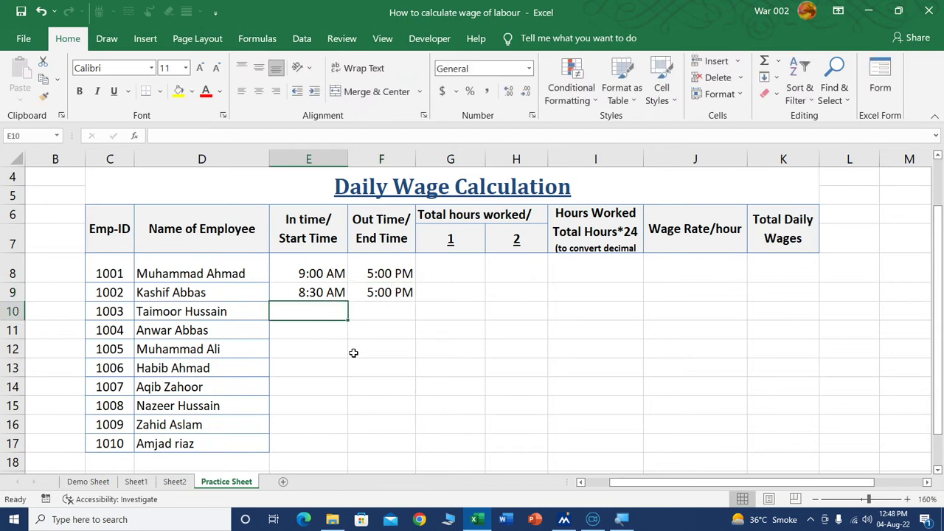
{"action": "type", "text": "7:"}
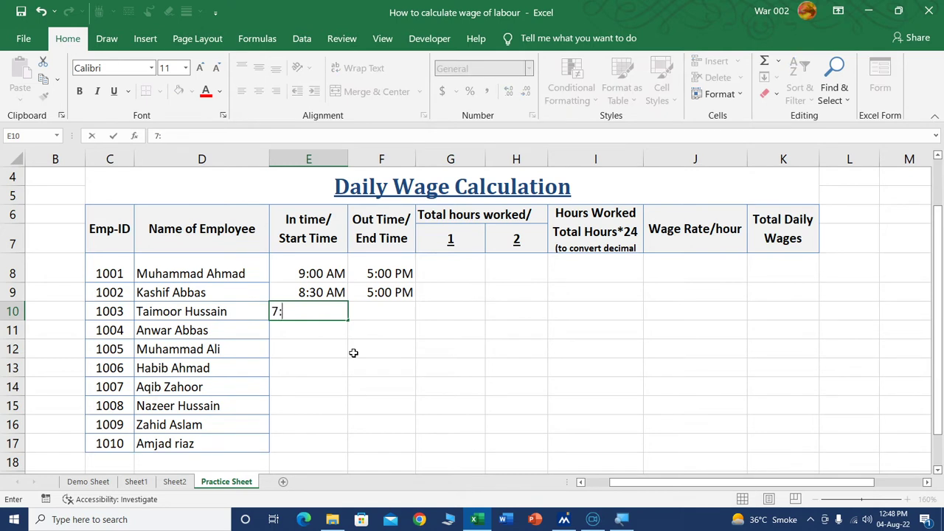
{"action": "type", "text": "00"}
{"action": "type", "text": " AM"}
{"action": "key", "text": "Tab"}
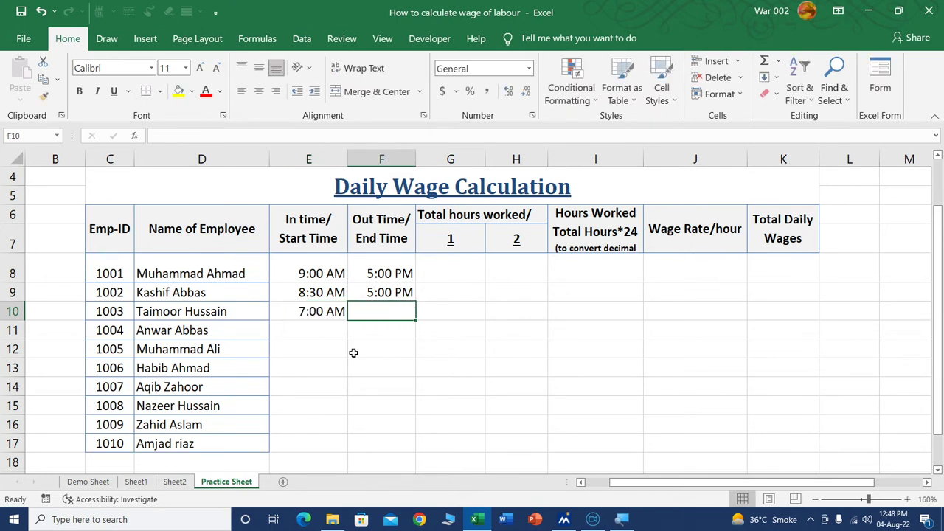
{"action": "type", "text": "4:0"}
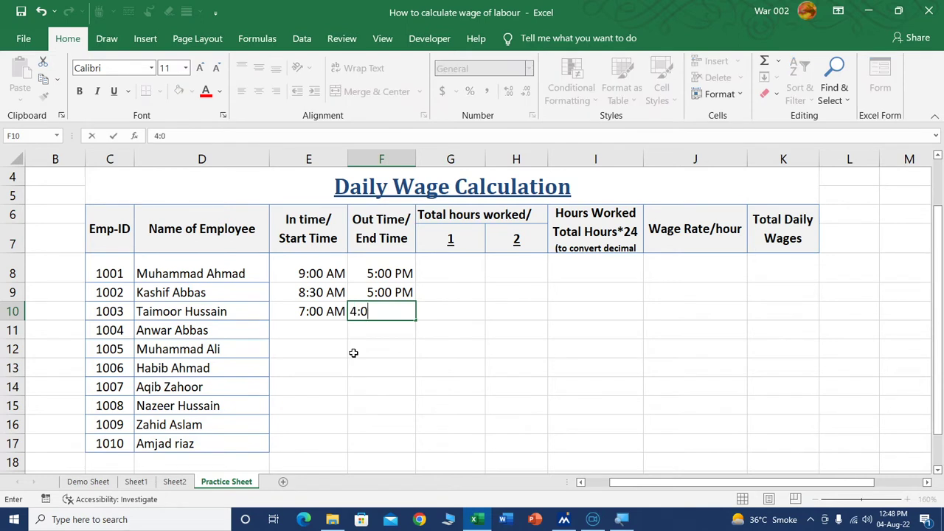
{"action": "type", "text": "0 PM"}
{"action": "key", "text": "Return"}
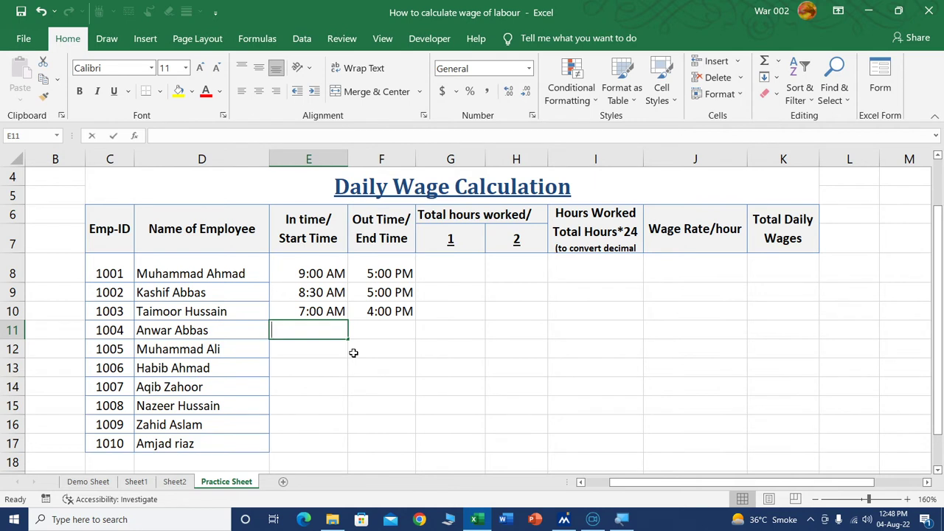
Step: Enter 8:00 AM–4:00 PM and 8:45 AM–5:15 PM for employees 1004 and 1005
{"action": "type", "text": "8:00 "}
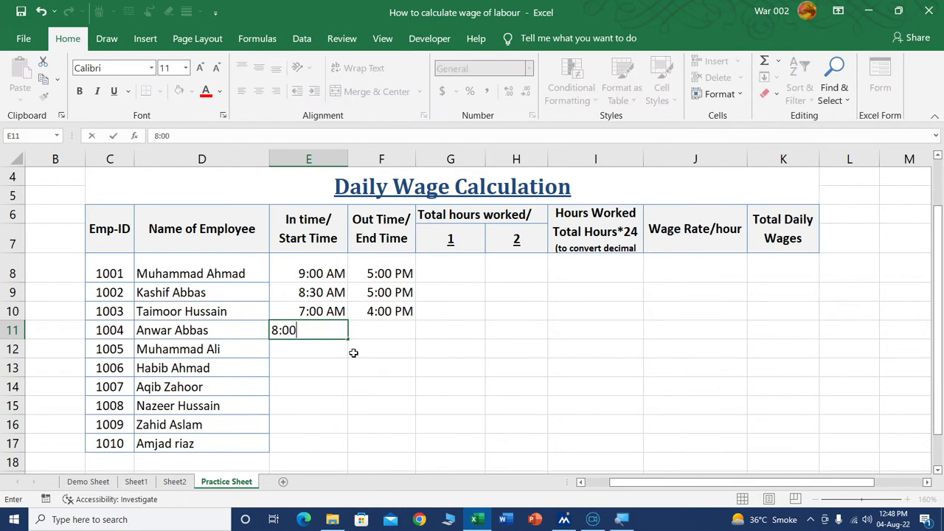
{"action": "type", "text": "AM"}
{"action": "key", "text": "Tab"}
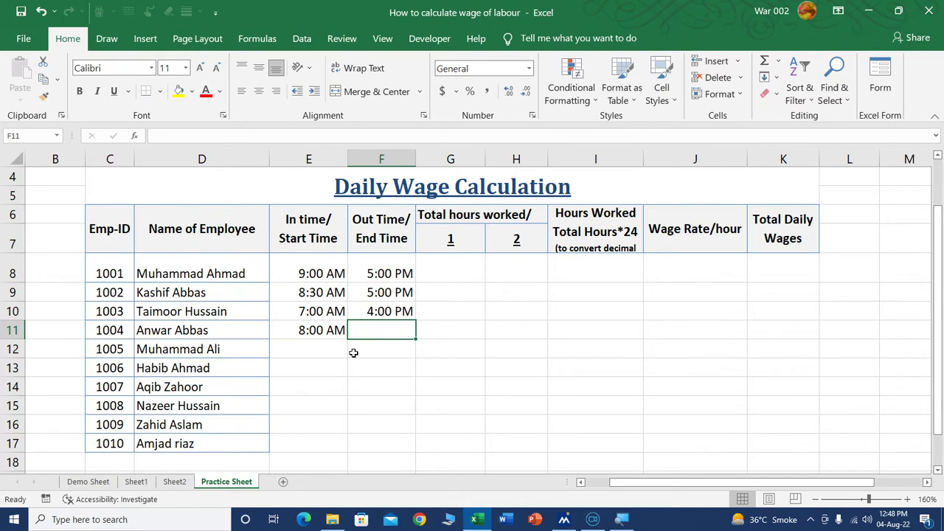
{"action": "type", "text": "4"}
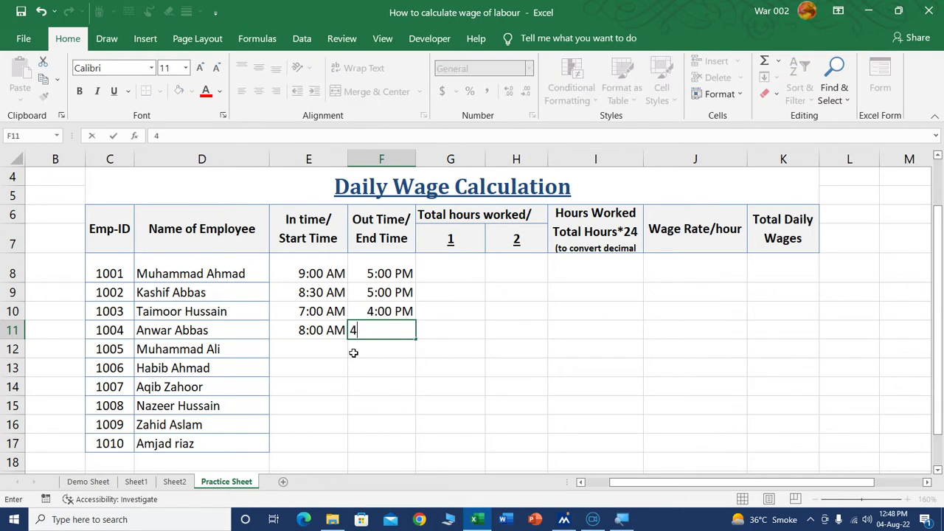
{"action": "type", "text": ":00 "}
{"action": "type", "text": "P"}
{"action": "type", "text": "M"}
{"action": "key", "text": "Return"}
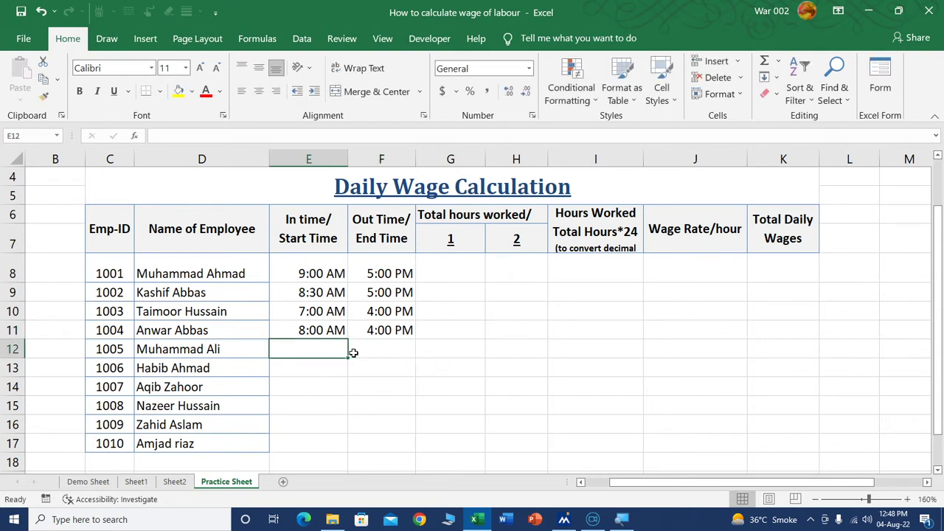
{"action": "type", "text": "8:"}
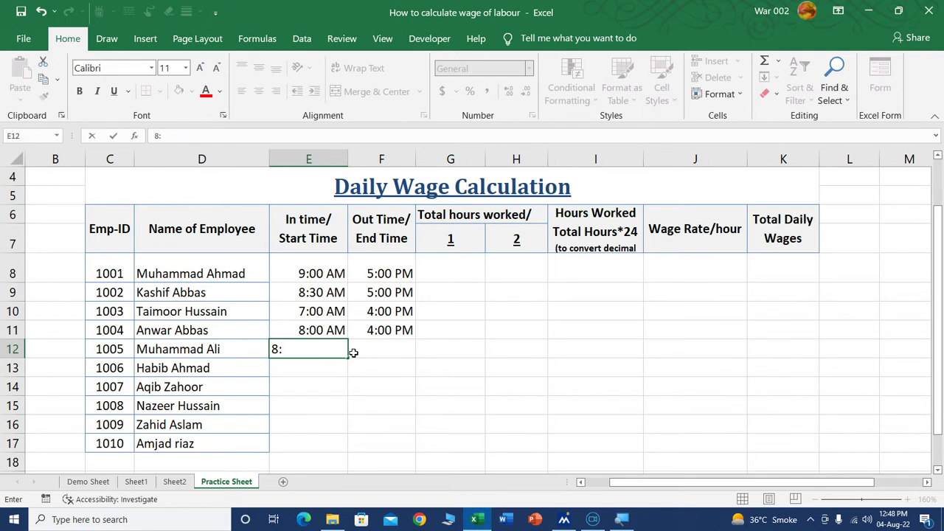
{"action": "type", "text": "45 A"}
{"action": "type", "text": "M"}
{"action": "key", "text": "Tab"}
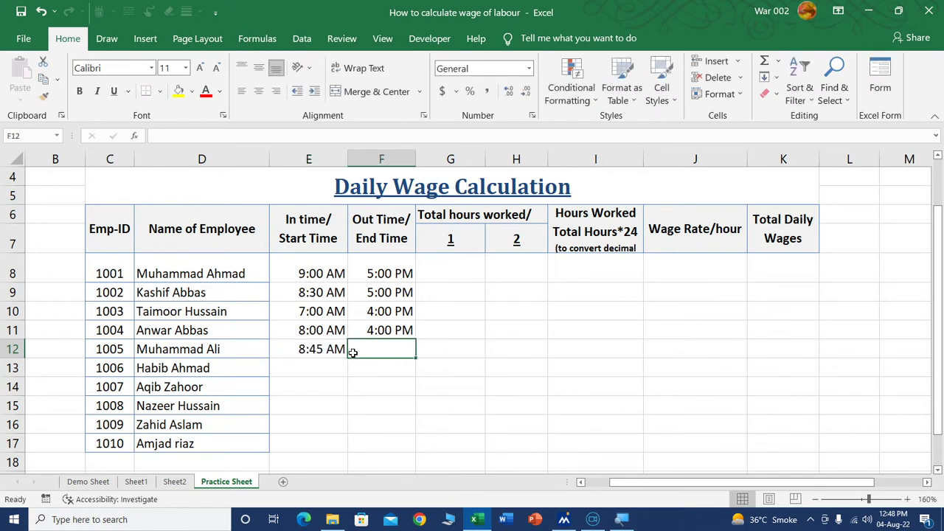
{"action": "type", "text": "5:"}
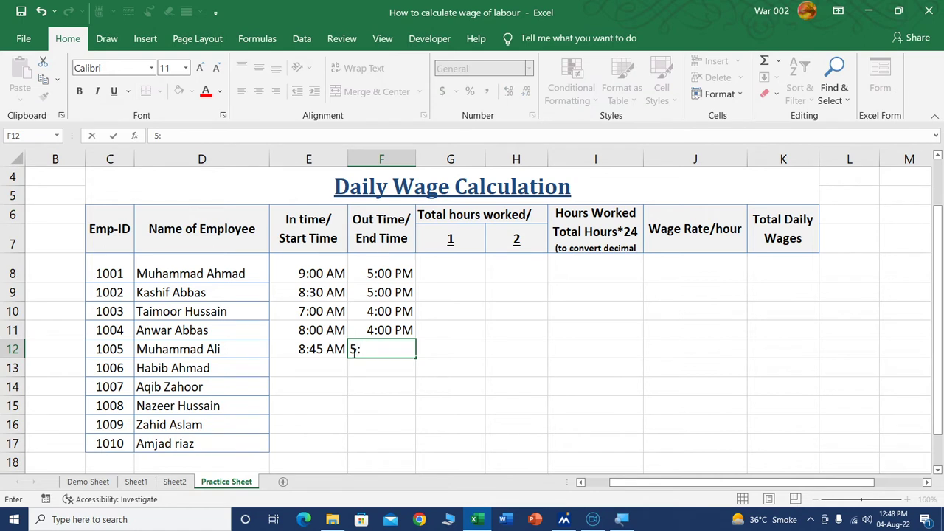
{"action": "type", "text": "15"}
{"action": "type", "text": " P"}
{"action": "type", "text": "MM"}
{"action": "key", "text": "BackSpace"}
{"action": "key", "text": "Return"}
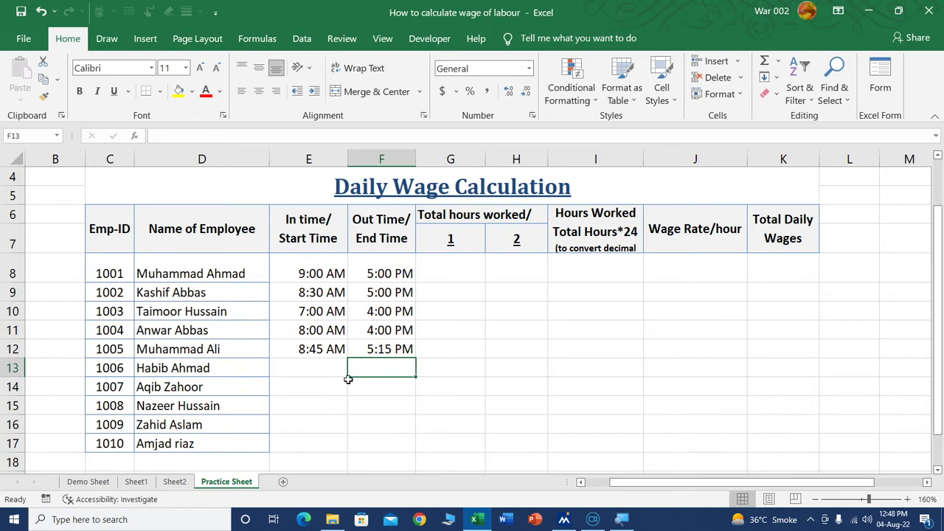
{"action": "scroll", "coordinate": [343, 379], "scroll_direction": "down", "scroll_amount": 1}
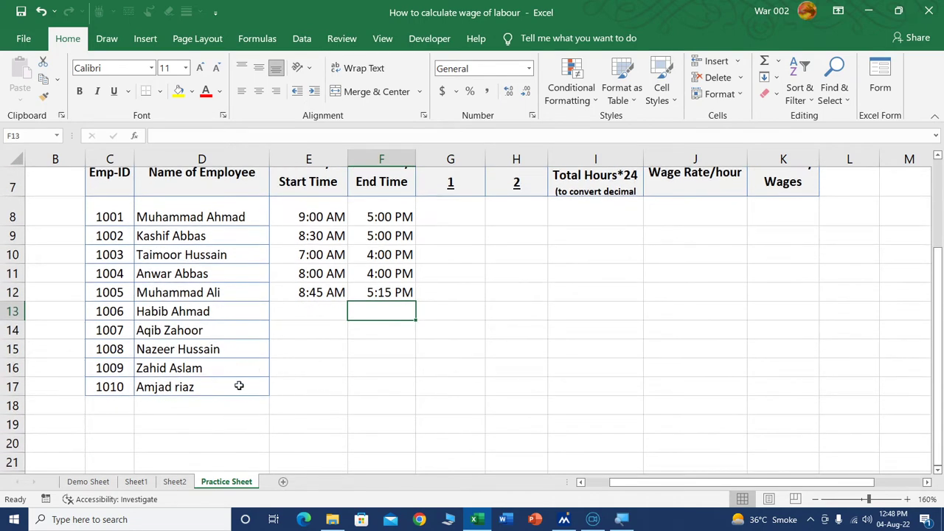
{"action": "left_click", "coordinate": [396, 359]}
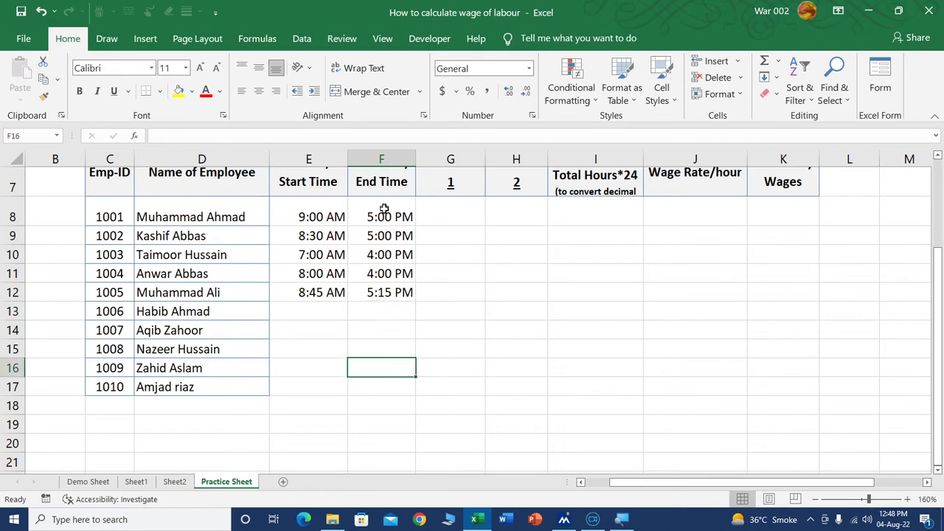
Step: Copy the five end times from F8:F12 into E13:E17 as the next start times
{"action": "left_click_drag", "start_coordinate": [384, 214], "coordinate": [378, 292]}
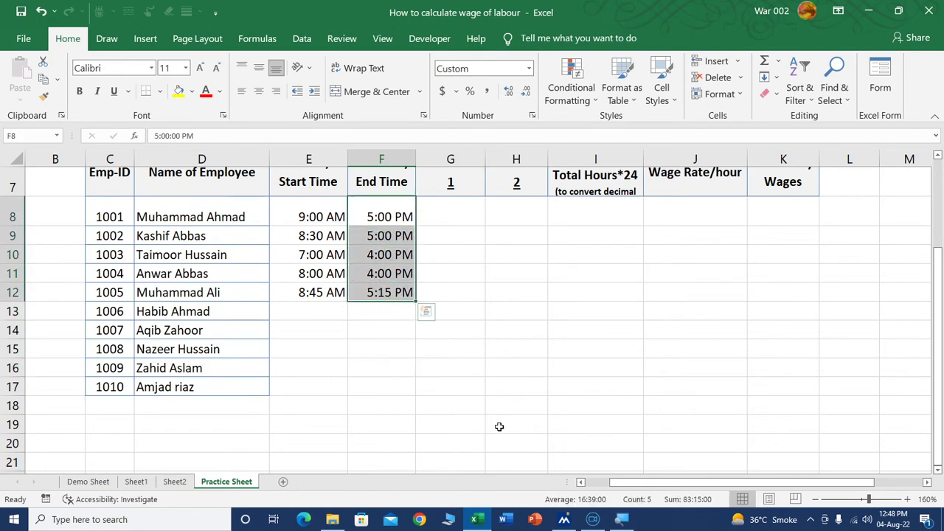
{"action": "key", "text": "ctrl+c"}
{"action": "left_click", "coordinate": [315, 311]}
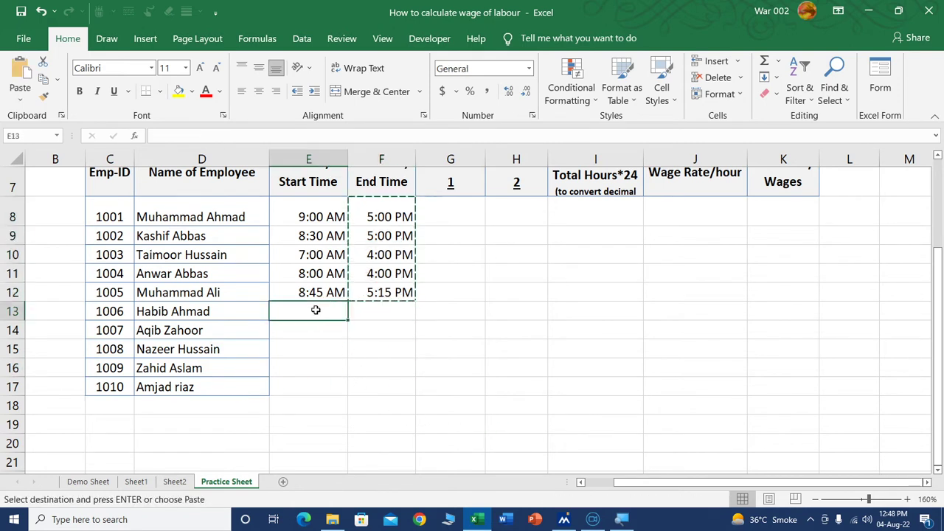
{"action": "key", "text": "ctrl+v"}
{"action": "left_click", "coordinate": [376, 335]}
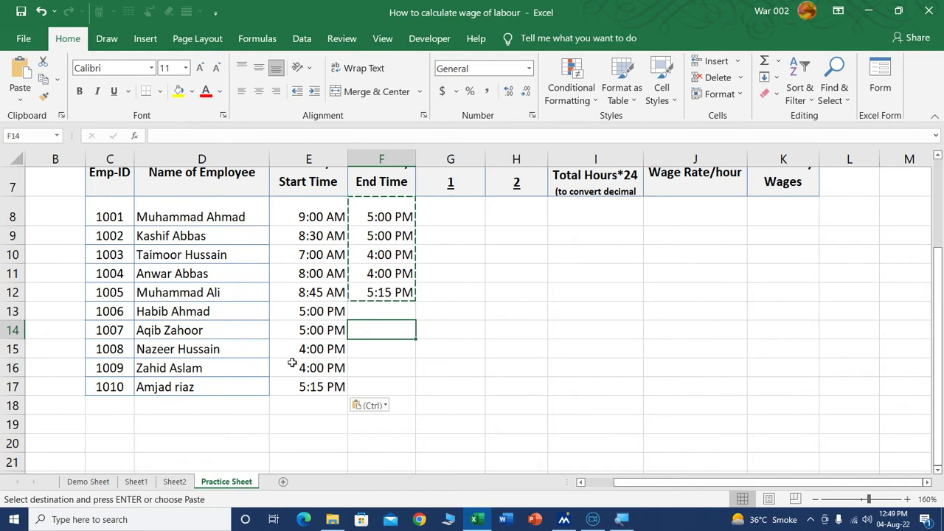
Step: Enter end times 3:00 AM, 4:00 AM and 4:30 AM in F13:F15
{"action": "left_click", "coordinate": [384, 312]}
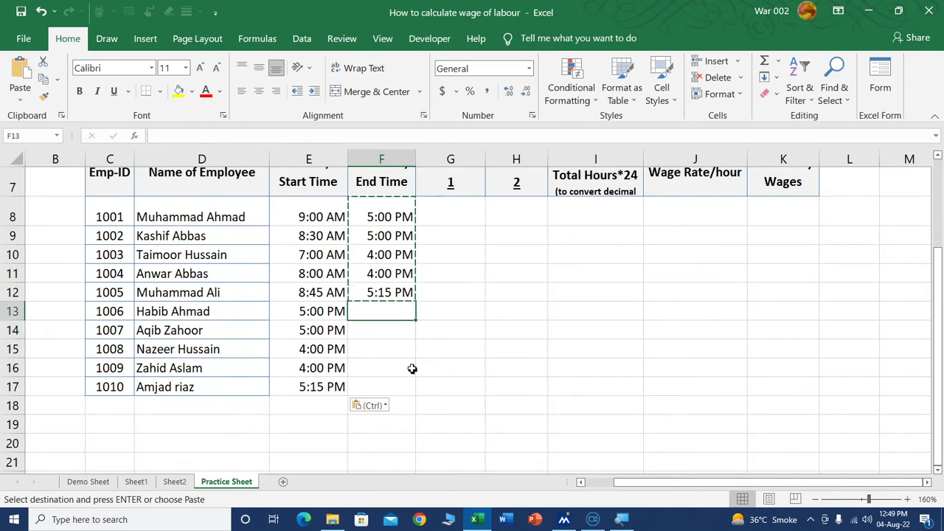
{"action": "type", "text": "3:"}
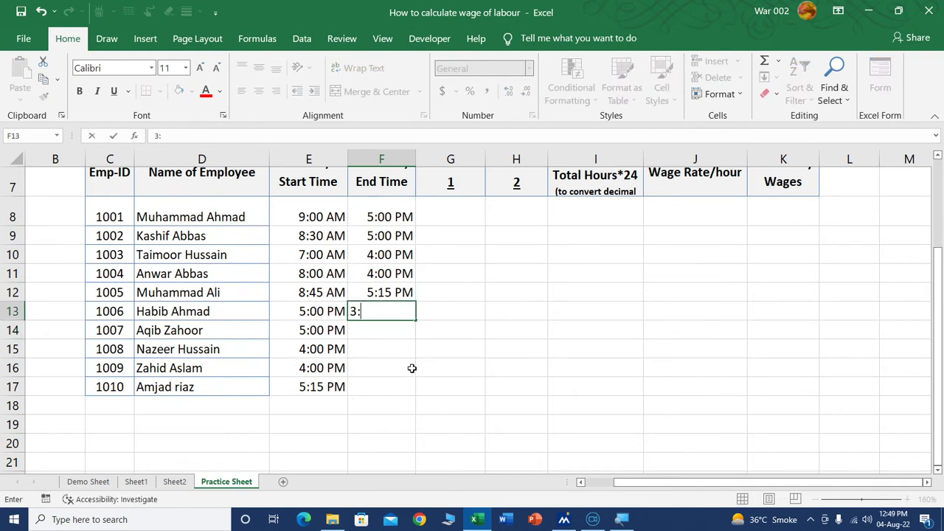
{"action": "type", "text": "00 A"}
{"action": "type", "text": "M"}
{"action": "key", "text": "Return"}
{"action": "type", "text": "4"}
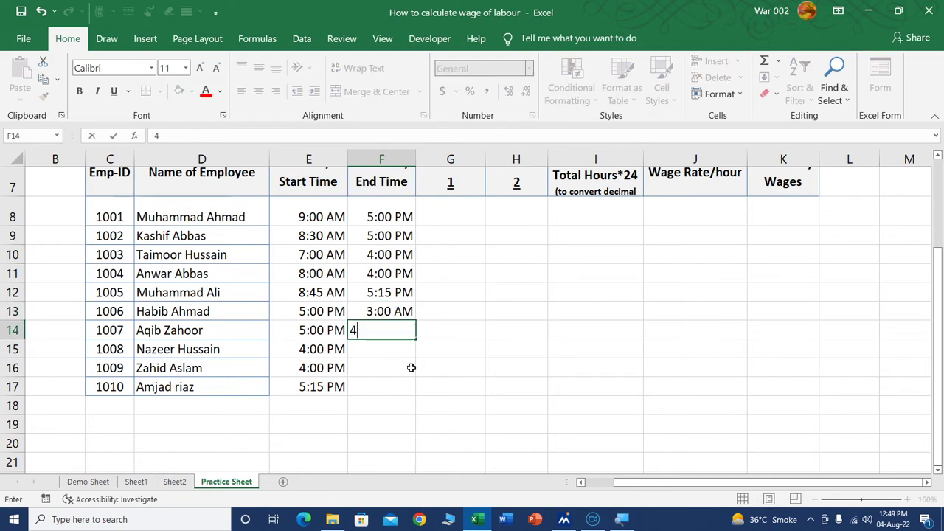
{"action": "type", "text": ":00"}
{"action": "type", "text": " AM"}
{"action": "key", "text": "Return"}
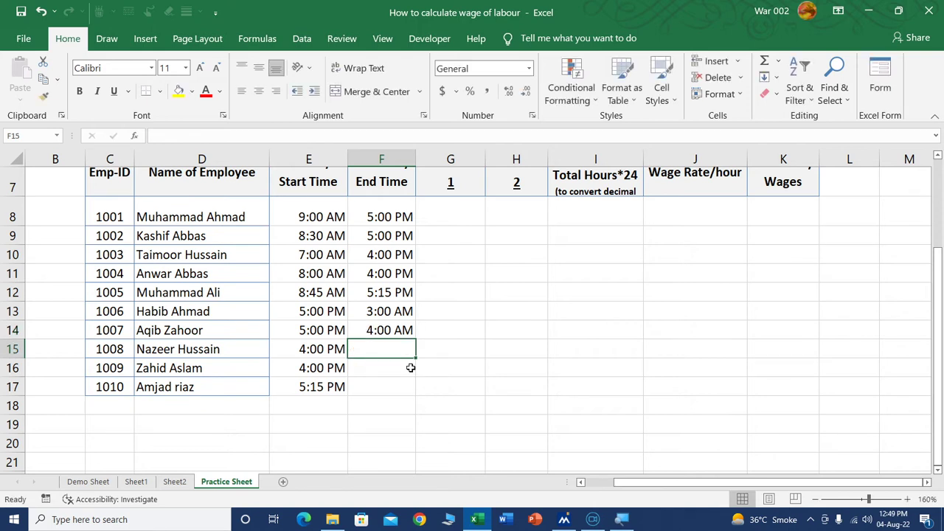
{"action": "type", "text": "4:3"}
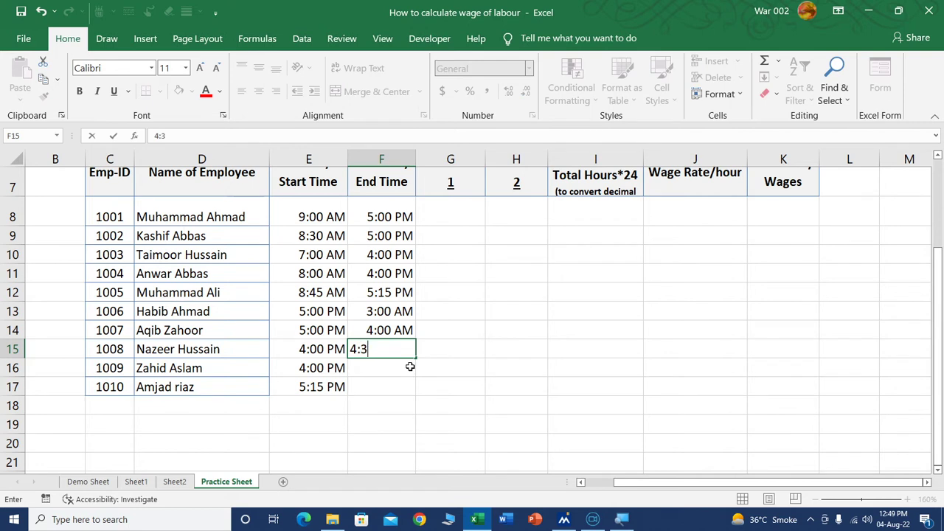
{"action": "type", "text": "00"}
{"action": "key", "text": "BackSpace"}
{"action": "type", "text": "Am"}
{"action": "key", "text": "BackSpace"}
{"action": "type", "text": "M"}
{"action": "key", "text": "Return"}
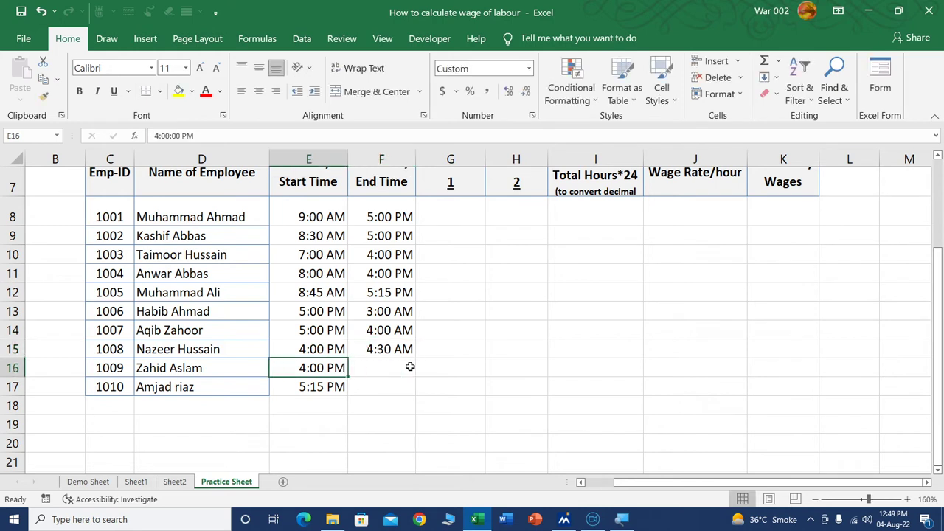
Step: Enter end times 5:15 AM and 6:00 AM for employees 1009 and 1010
{"action": "left_click", "coordinate": [410, 367]}
{"action": "type", "text": "5:"}
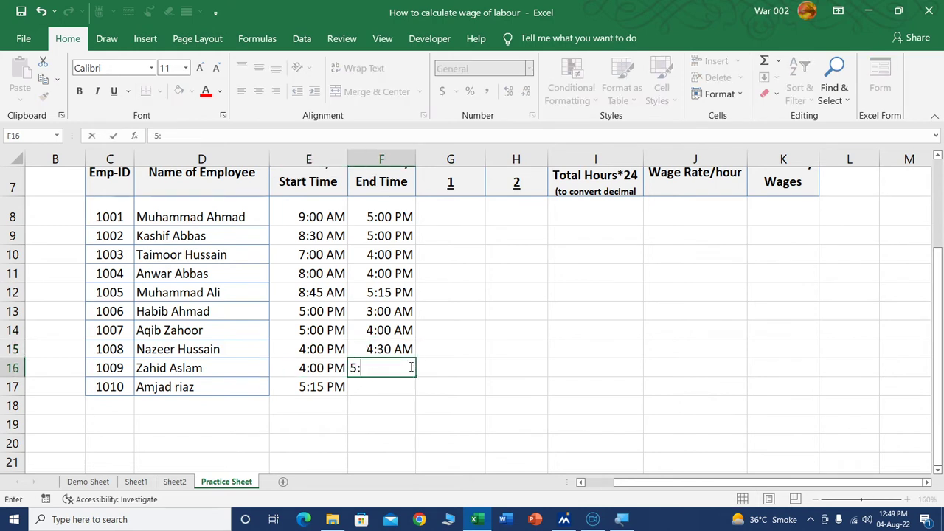
{"action": "type", "text": "15"}
{"action": "type", "text": " A"}
{"action": "type", "text": "M"}
{"action": "key", "text": "Return"}
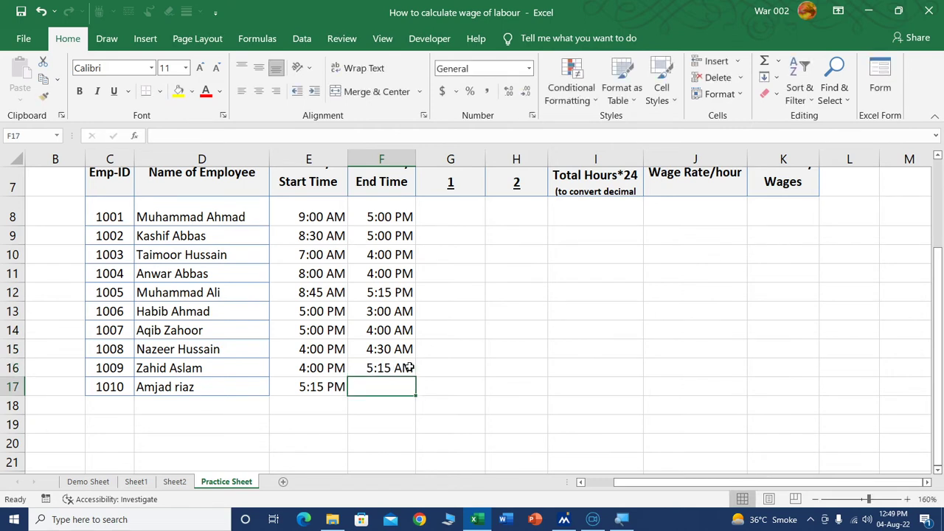
{"action": "type", "text": "6:00 "}
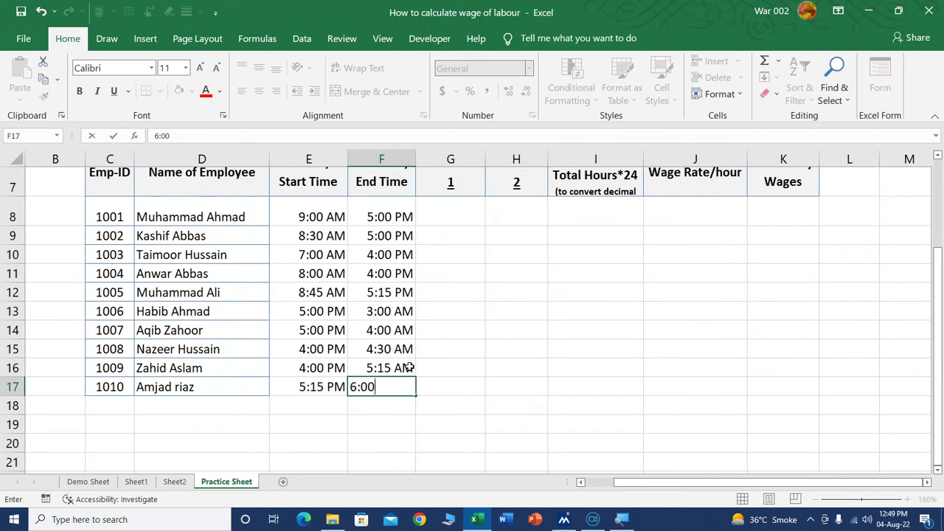
{"action": "type", "text": "AM"}
{"action": "key", "text": "Return"}
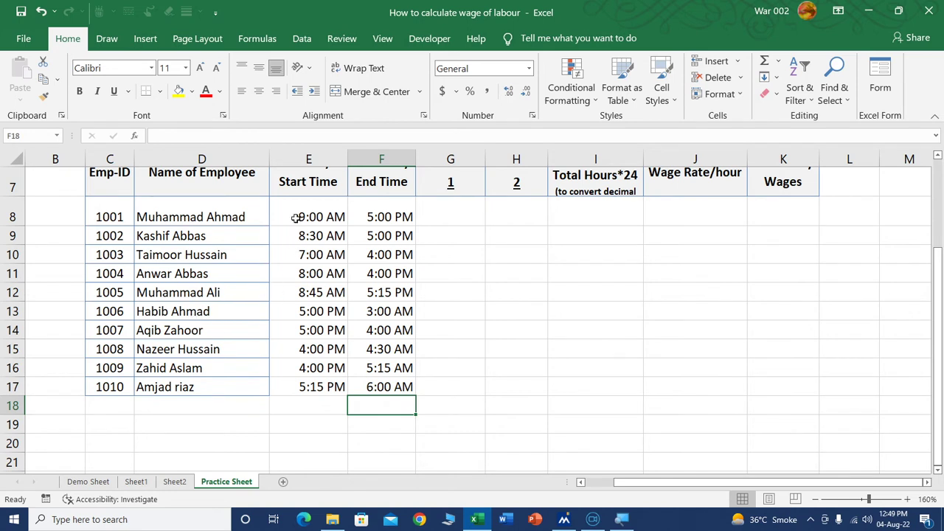
{"action": "left_click_drag", "start_coordinate": [295, 217], "coordinate": [365, 291]}
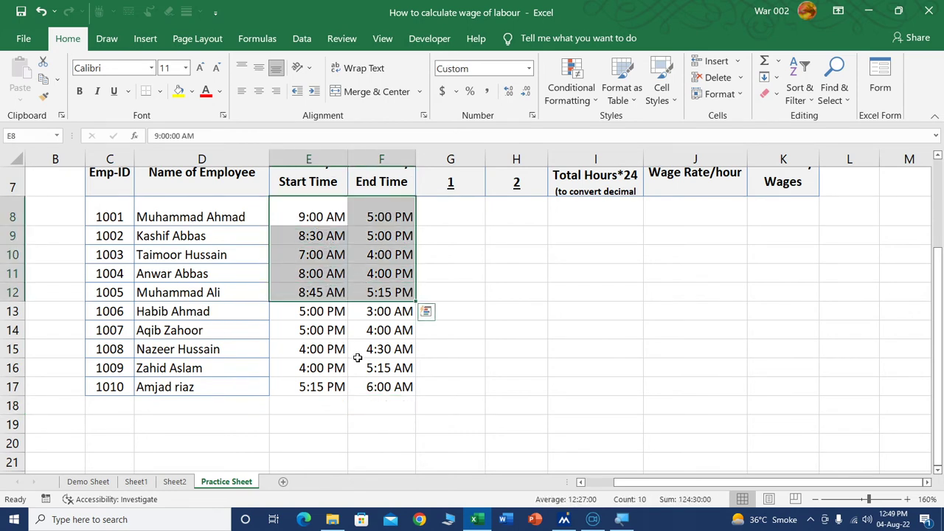
Step: Select E8:F17 and apply the 1:30 PM Time format to every start and end time
{"action": "left_click", "coordinate": [369, 422]}
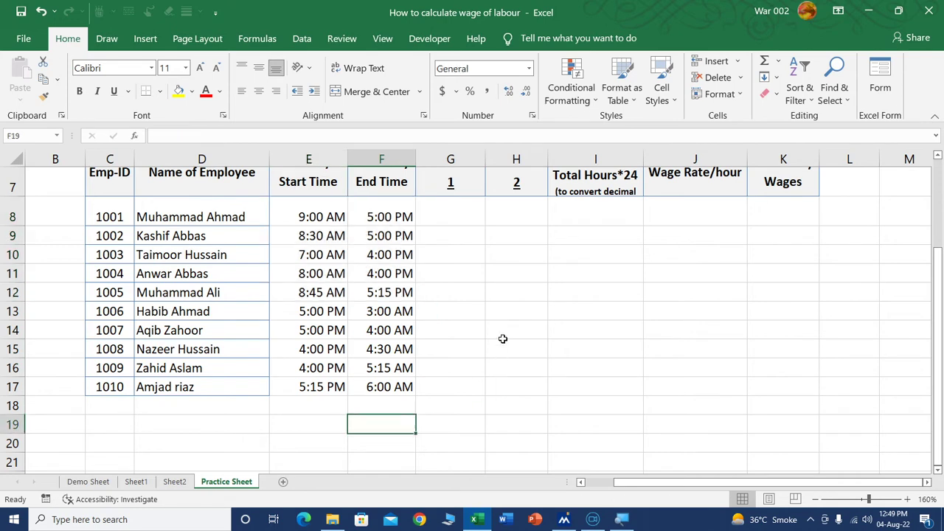
{"action": "scroll", "coordinate": [502, 340], "scroll_direction": "up", "scroll_amount": 1}
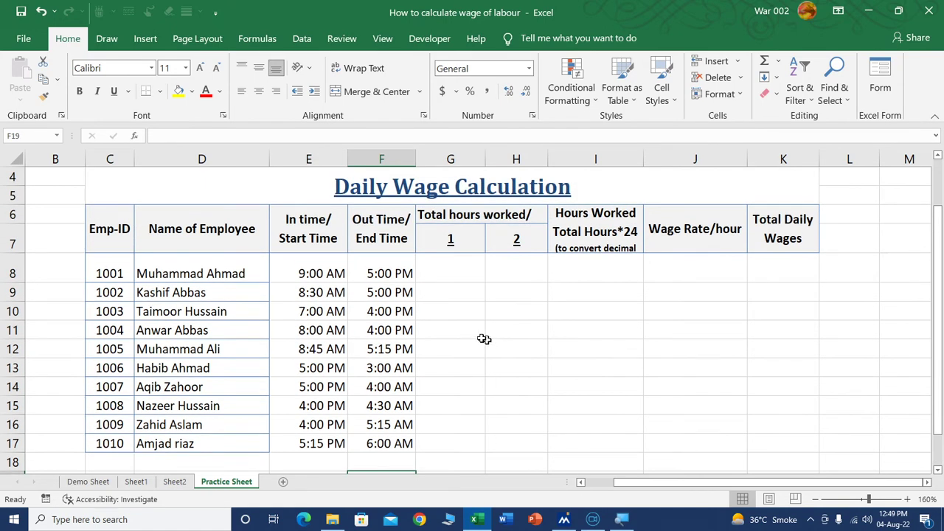
{"action": "left_click", "coordinate": [451, 272]}
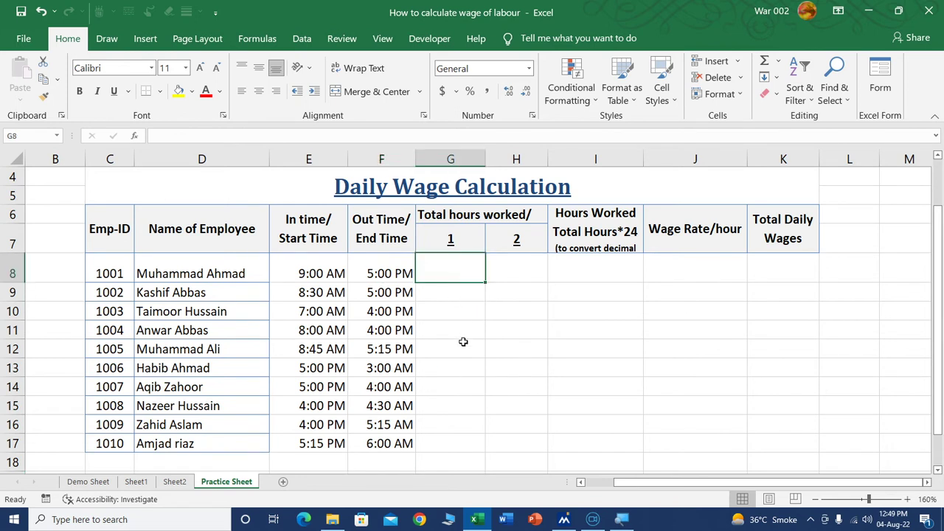
{"action": "mouse_move", "coordinate": [304, 273]}
{"action": "left_mouse_down"}
{"action": "mouse_move", "coordinate": [391, 329]}
{"action": "mouse_move", "coordinate": [390, 439]}
{"action": "left_mouse_up"}
{"action": "left_click", "coordinate": [516, 368]}
{"action": "left_click_drag", "start_coordinate": [321, 270], "coordinate": [399, 443]}
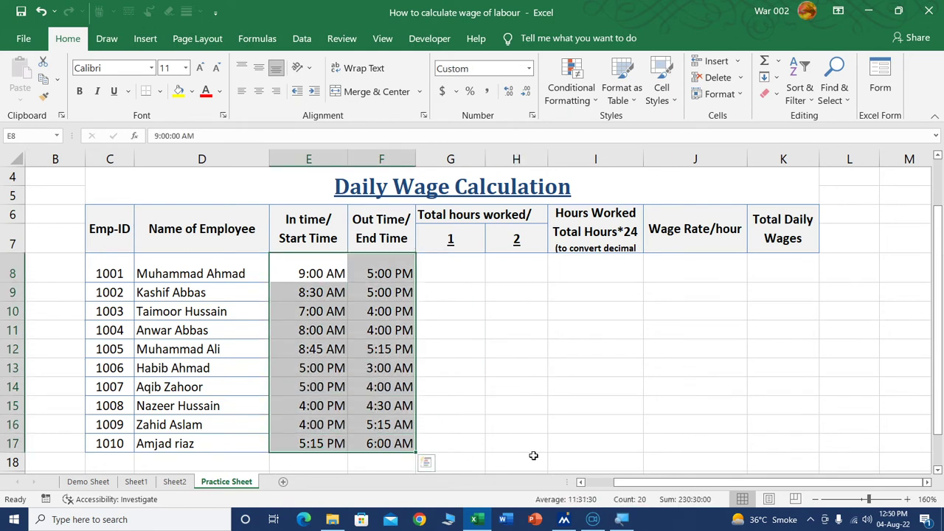
{"action": "key", "text": "ctrl+1"}
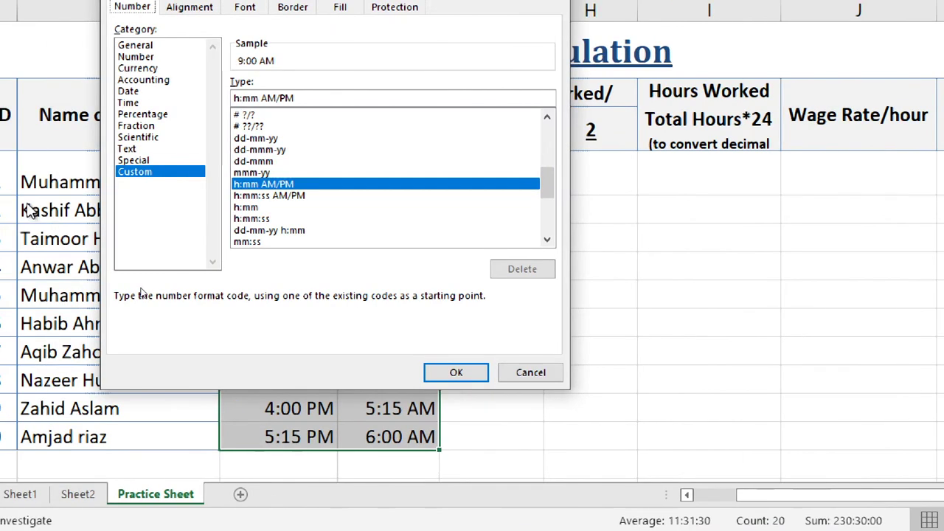
{"action": "left_click", "coordinate": [128, 102]}
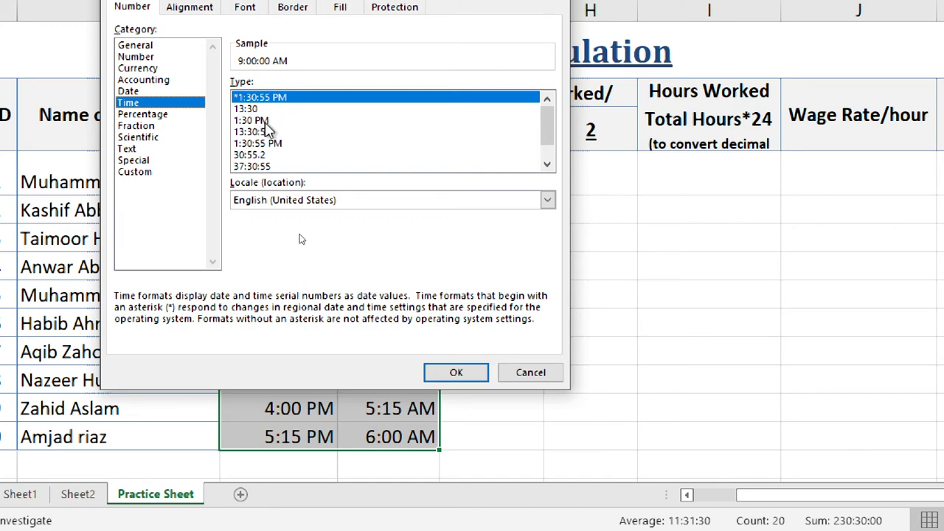
{"action": "left_click", "coordinate": [267, 121]}
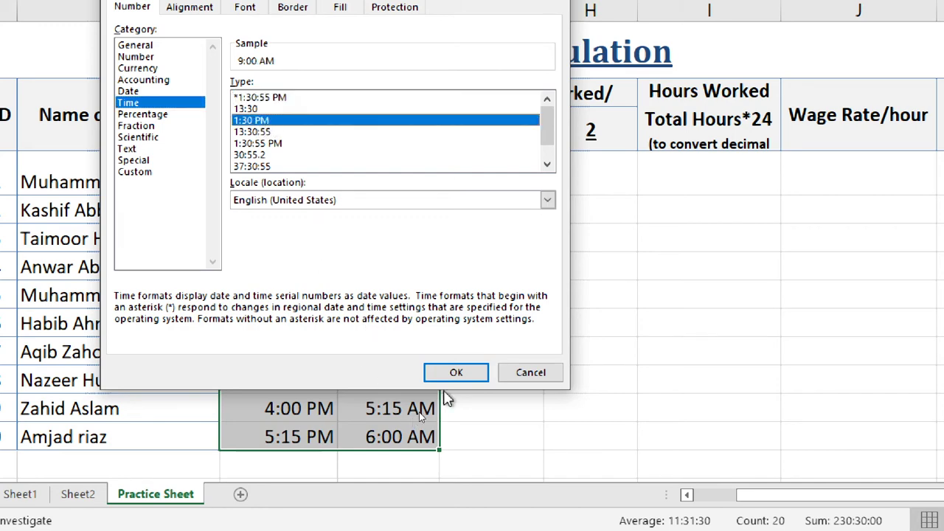
{"action": "left_click", "coordinate": [459, 373]}
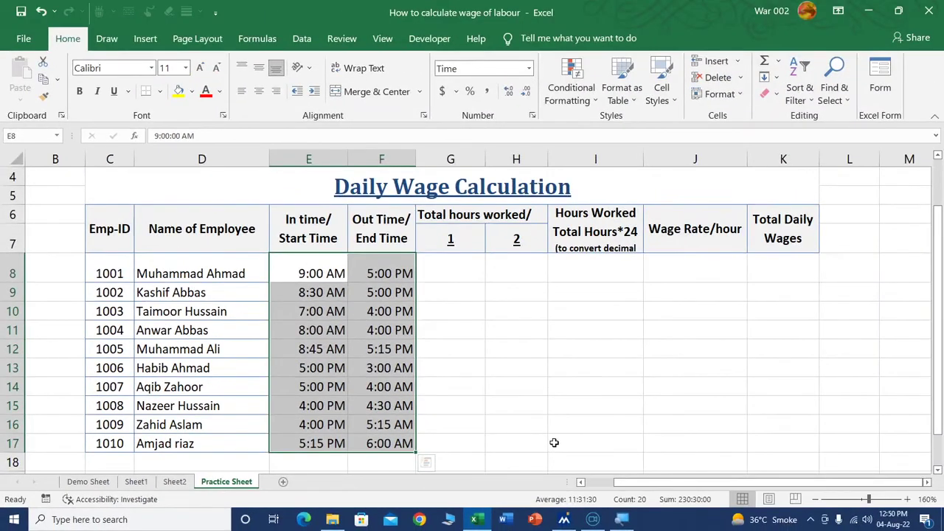
Step: Widen column G and make the hours cells G8:H17 bold at font size 14
{"action": "left_click", "coordinate": [462, 269]}
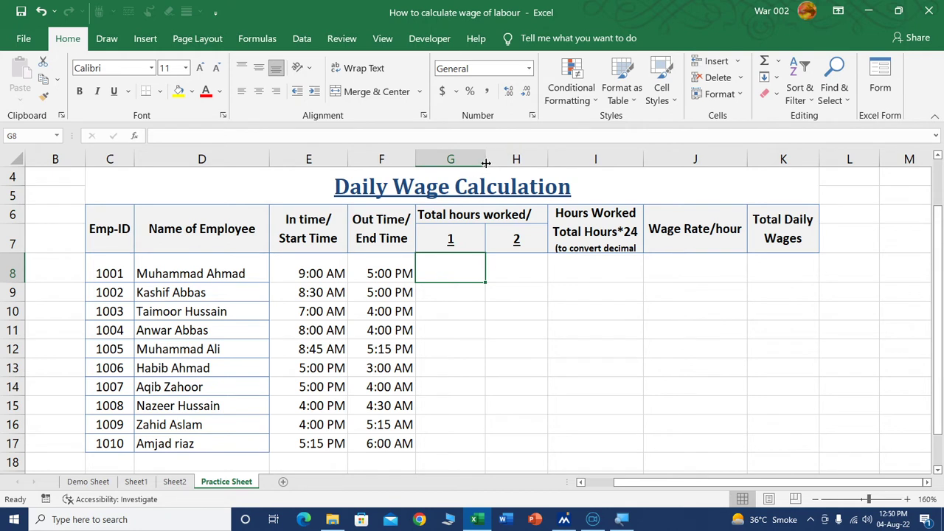
{"action": "left_click_drag", "start_coordinate": [486, 164], "coordinate": [555, 165]}
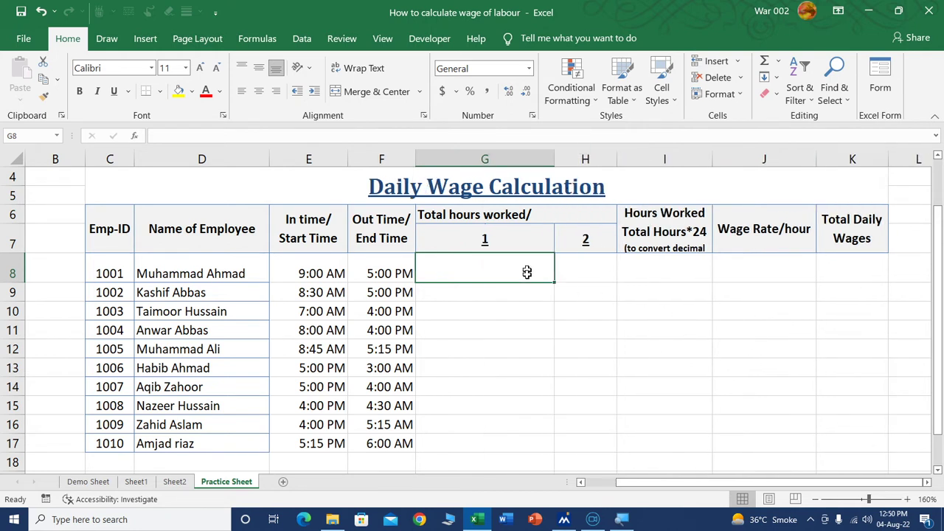
{"action": "left_click_drag", "start_coordinate": [527, 273], "coordinate": [527, 425]}
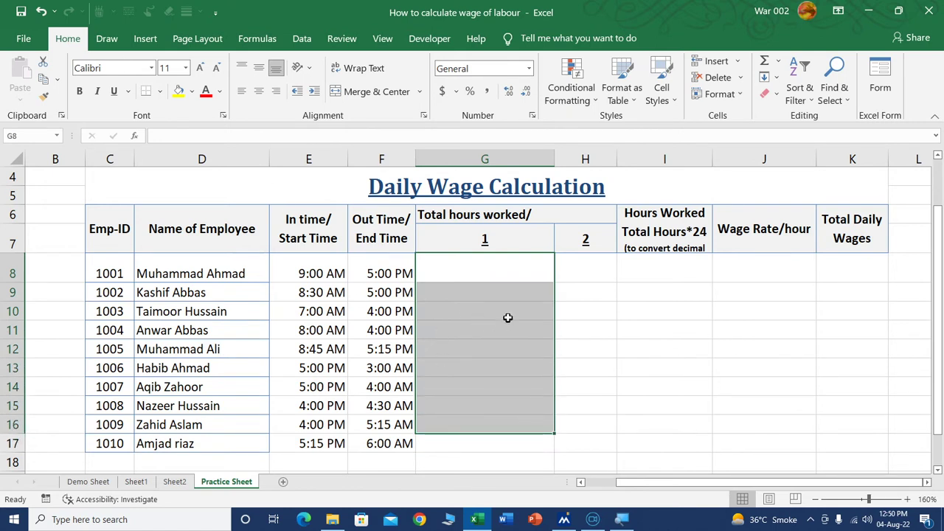
{"action": "left_click_drag", "start_coordinate": [506, 283], "coordinate": [567, 441]}
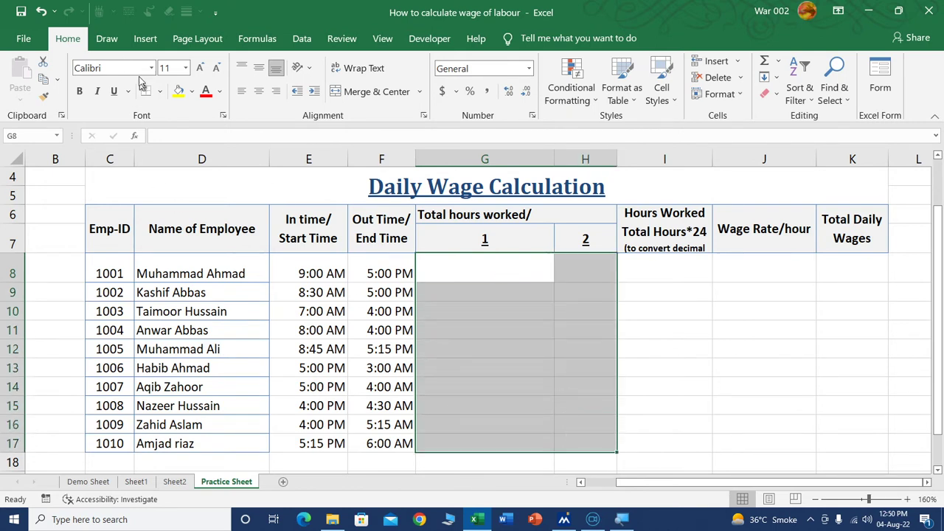
{"action": "left_click", "coordinate": [80, 91]}
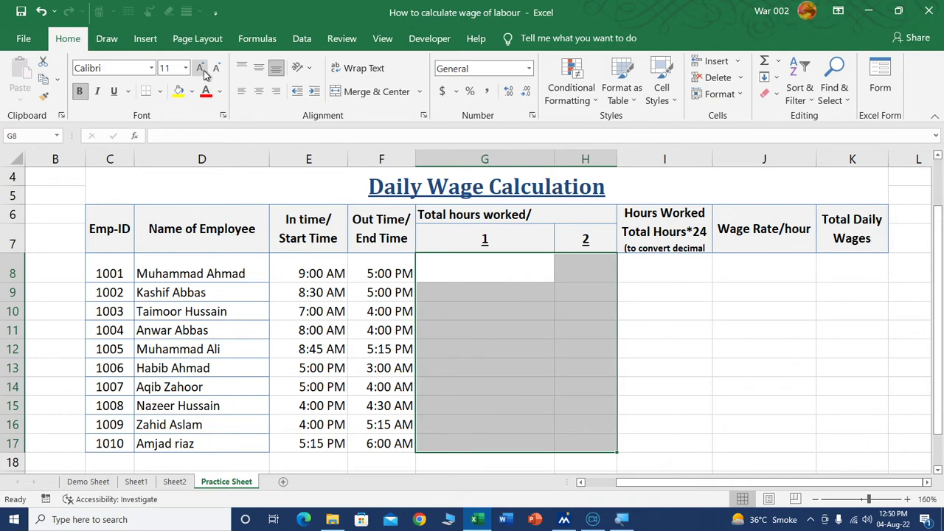
{"action": "left_click", "coordinate": [202, 69]}
{"action": "left_click", "coordinate": [205, 71]}
Step: Enter =IF(F8>E8,F8-E8,1+F8-E8) in G8 to handle shifts past midnight
{"action": "left_click", "coordinate": [446, 260]}
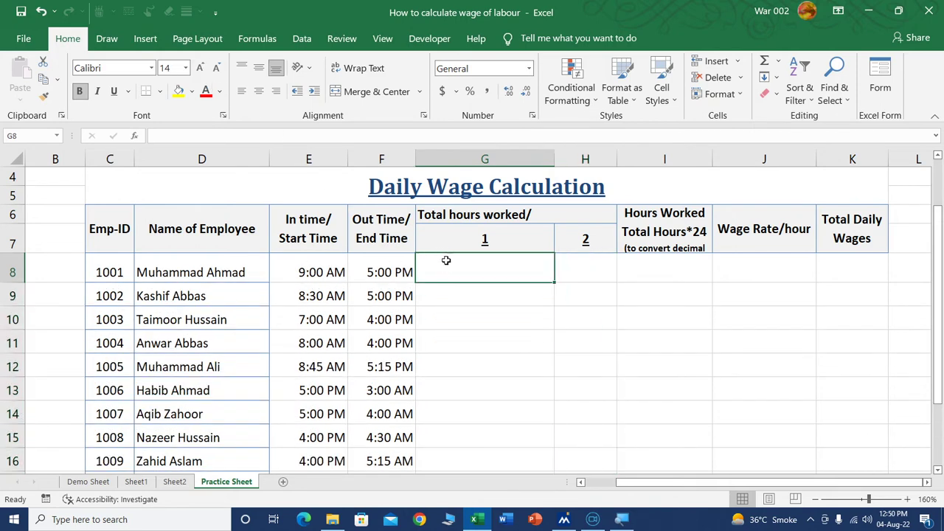
{"action": "type", "text": "=if"}
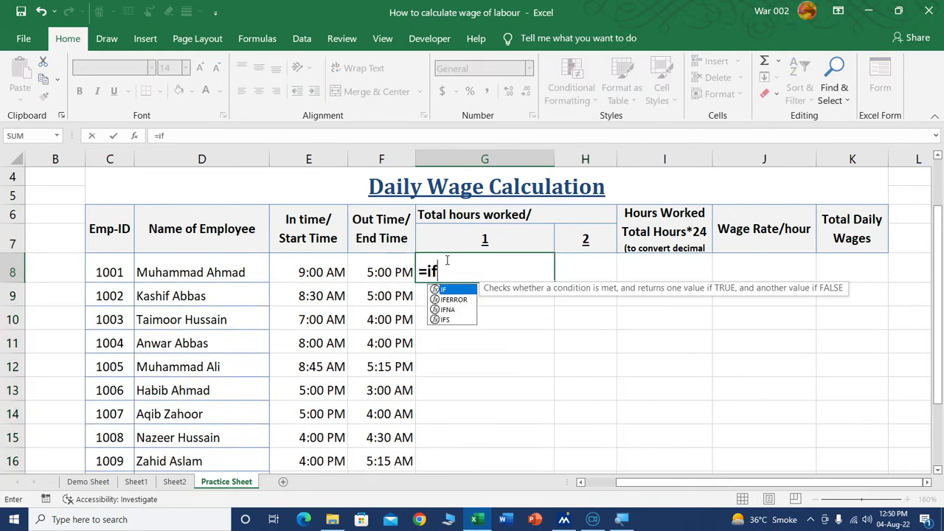
{"action": "type", "text": "("}
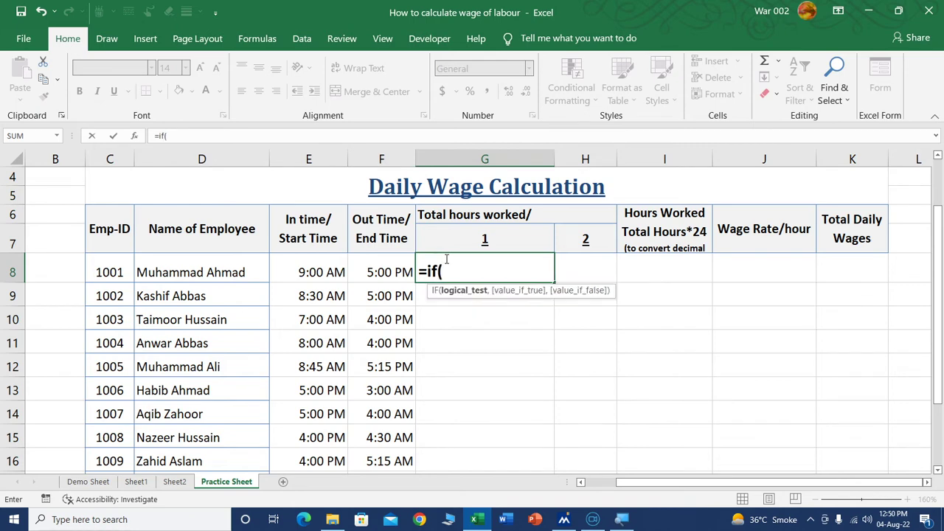
{"action": "key", "text": "Left"}
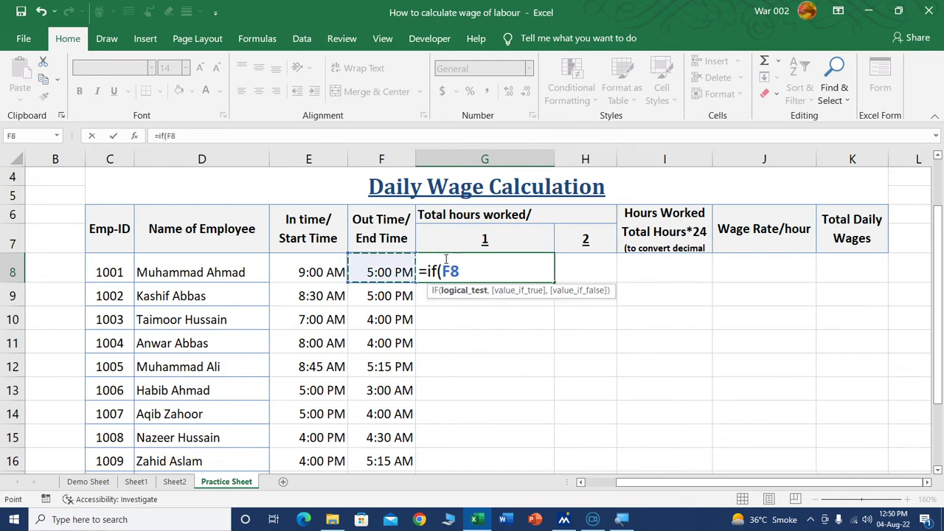
{"action": "type", "text": ">"}
{"action": "key", "text": "Left"}
{"action": "key", "text": "Left"}
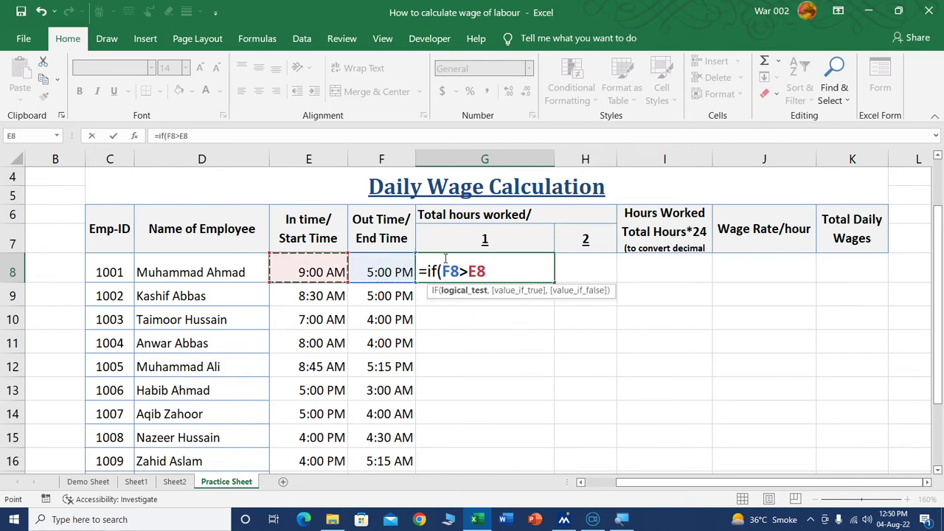
{"action": "type", "text": ","}
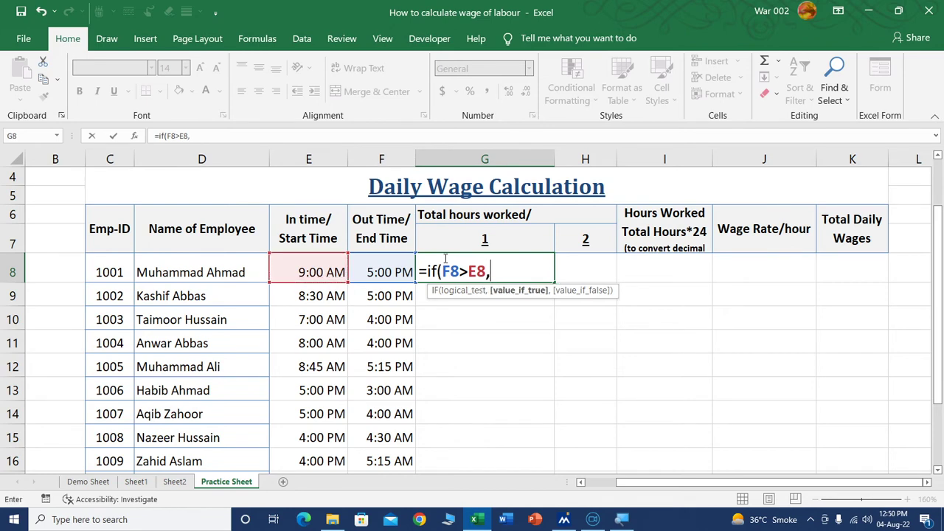
{"action": "key", "text": "Left"}
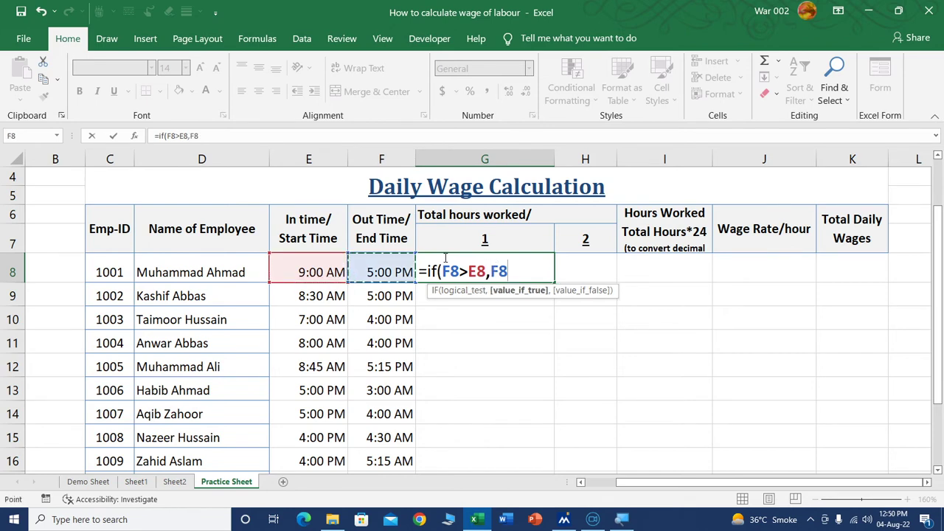
{"action": "type", "text": "-"}
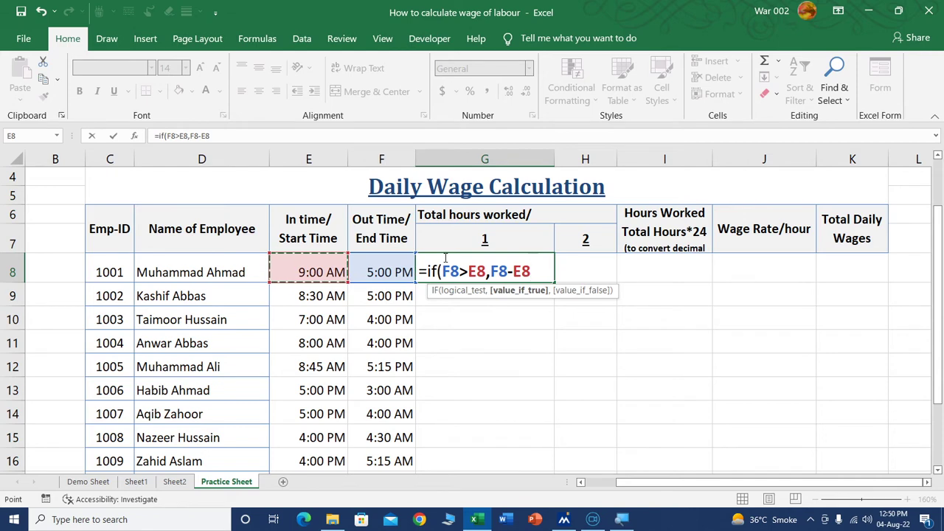
{"action": "type", "text": ","}
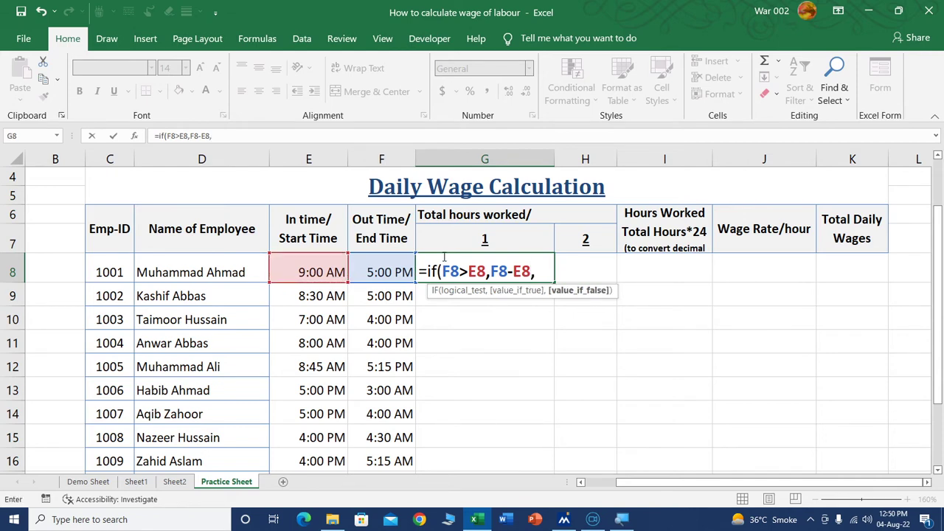
{"action": "type", "text": "1+"}
{"action": "key", "text": "Left"}
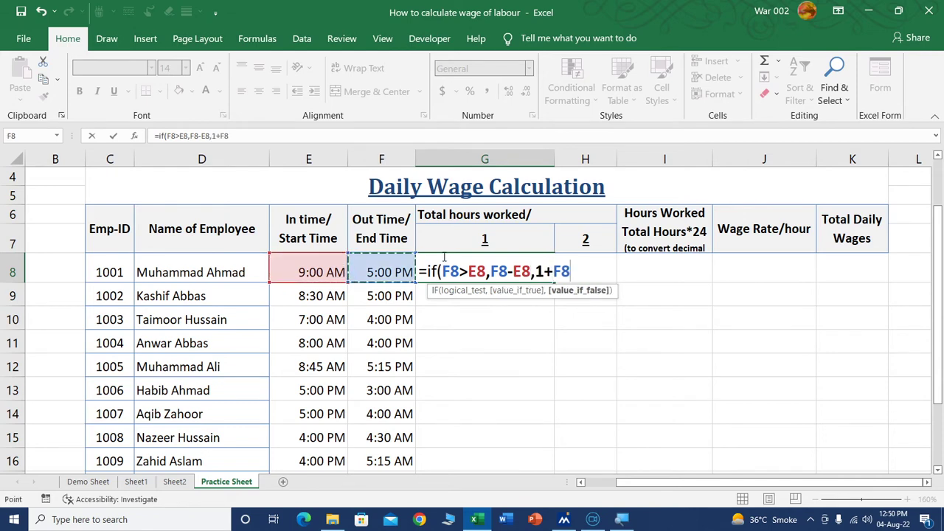
{"action": "type", "text": "-"}
{"action": "key", "text": "Left"}
{"action": "key", "text": "Left"}
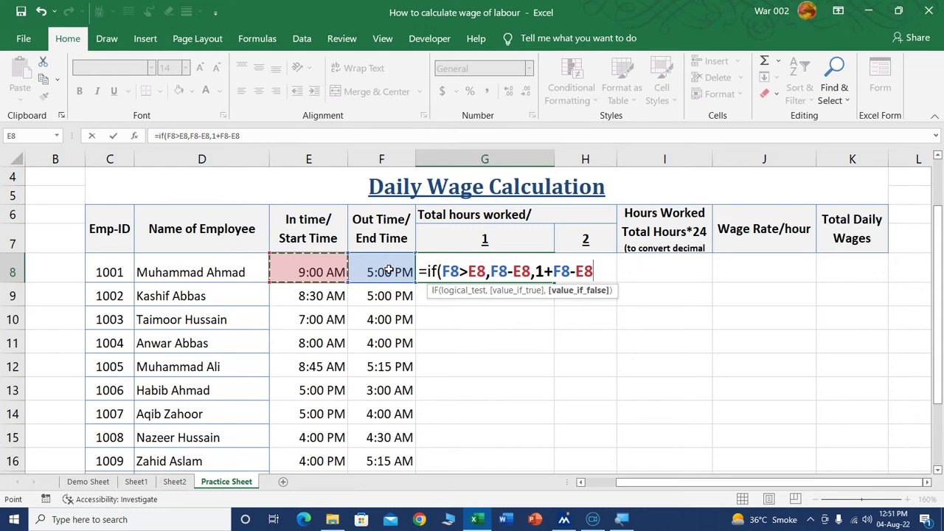
{"action": "type", "text": ")"}
{"action": "key", "text": "Return"}
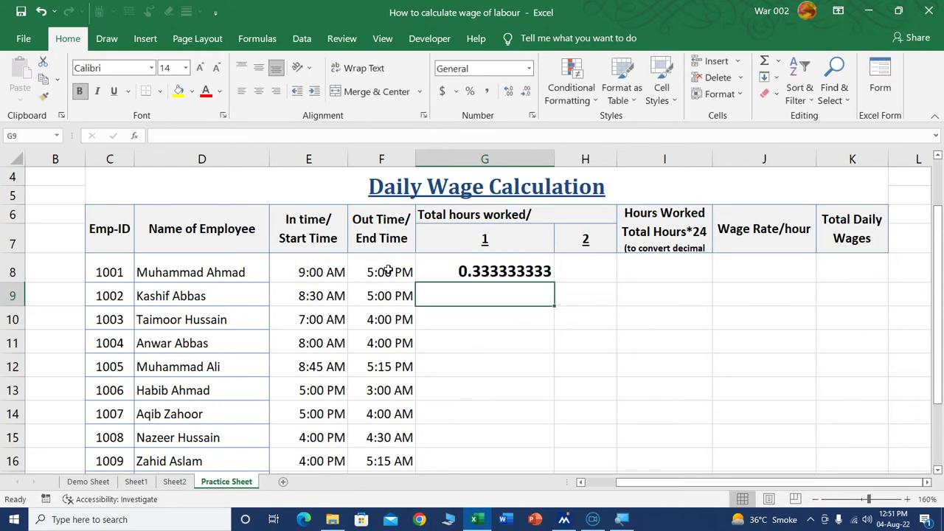
Step: Fill G8's hours formula down to G17, format it as 13:30 time, and narrow column G
{"action": "left_click", "coordinate": [543, 273]}
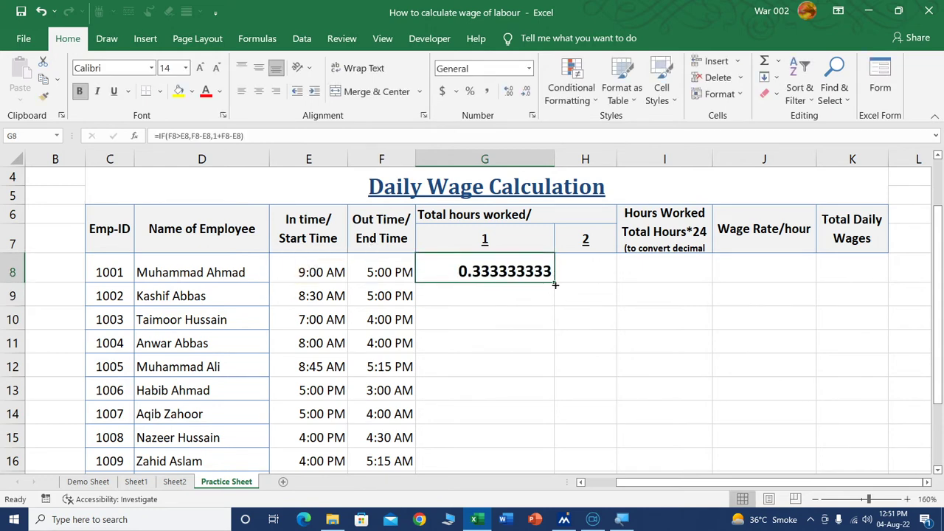
{"action": "double_click", "coordinate": [556, 281]}
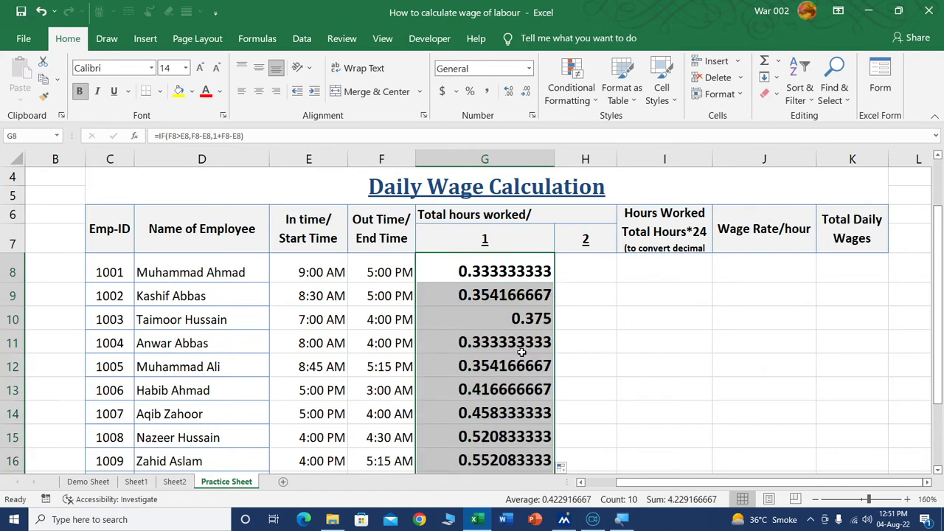
{"action": "left_click", "coordinate": [532, 117]}
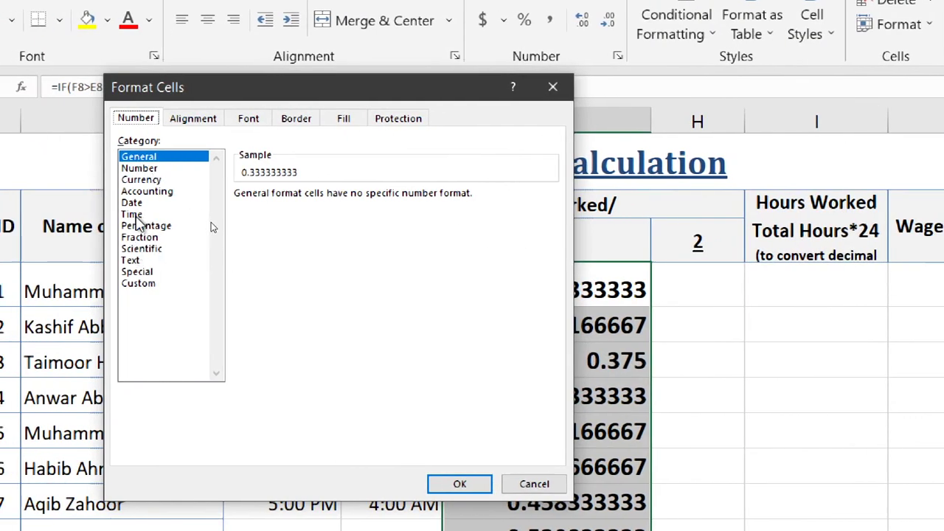
{"action": "left_click", "coordinate": [133, 215]}
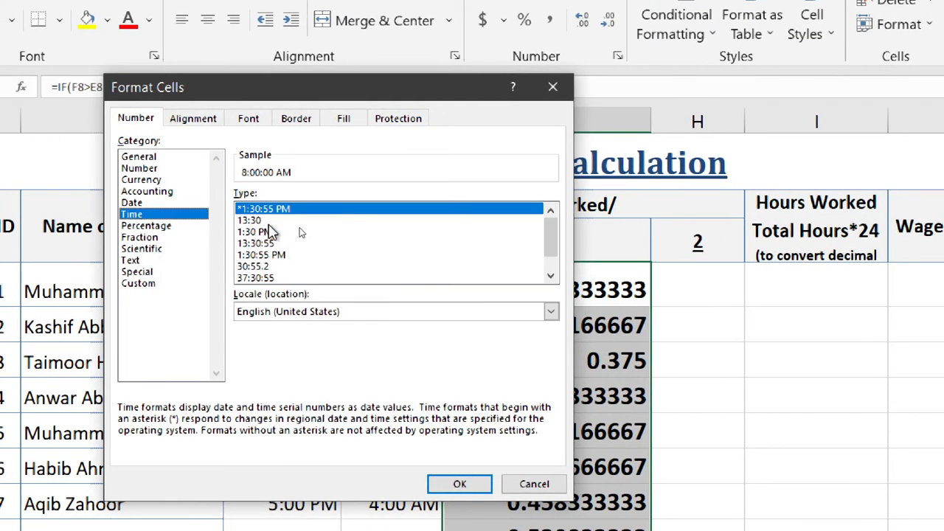
{"action": "left_click", "coordinate": [250, 221]}
{"action": "left_click", "coordinate": [469, 461]}
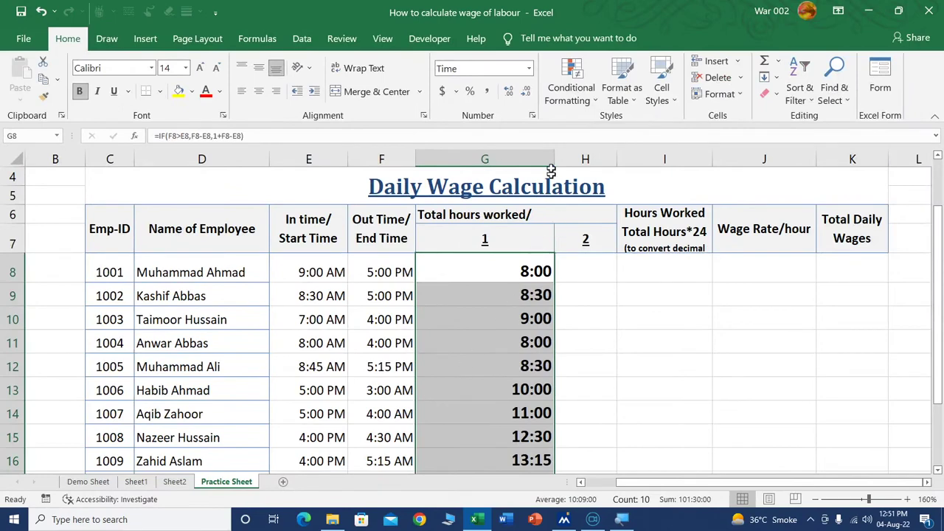
{"action": "left_click_drag", "start_coordinate": [555, 154], "coordinate": [500, 160]}
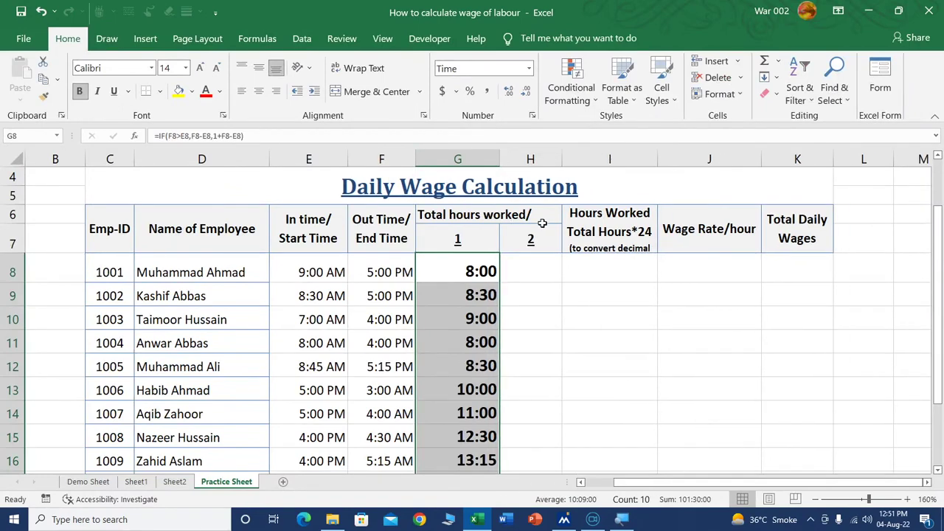
Step: Widen column H and enter =MOD(F8-E8,1) in H8
{"action": "left_click", "coordinate": [540, 272]}
{"action": "left_click_drag", "start_coordinate": [560, 163], "coordinate": [612, 161]}
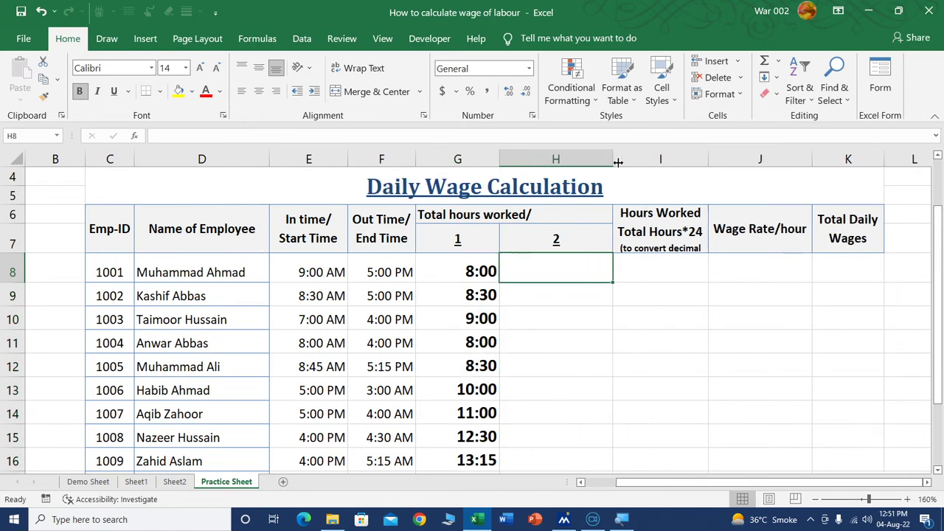
{"action": "type", "text": "="}
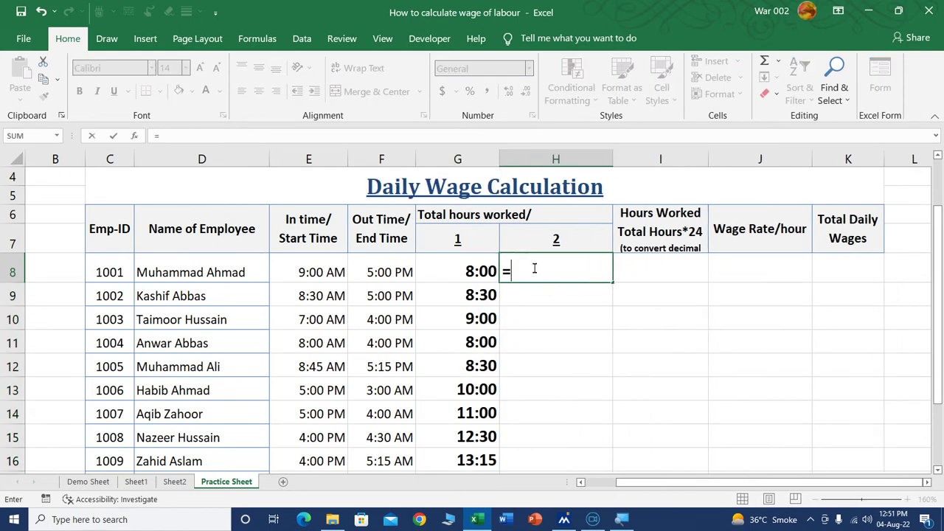
{"action": "type", "text": "MOd"}
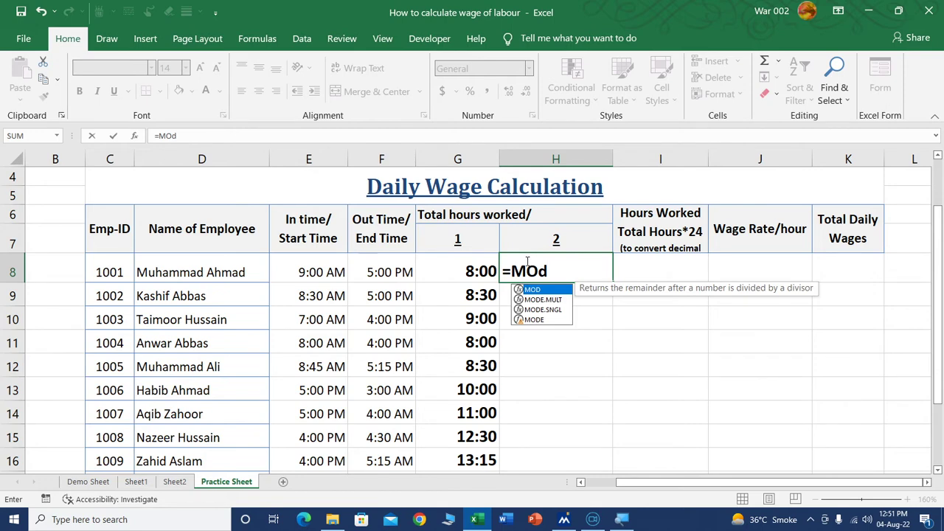
{"action": "key", "text": "Tab"}
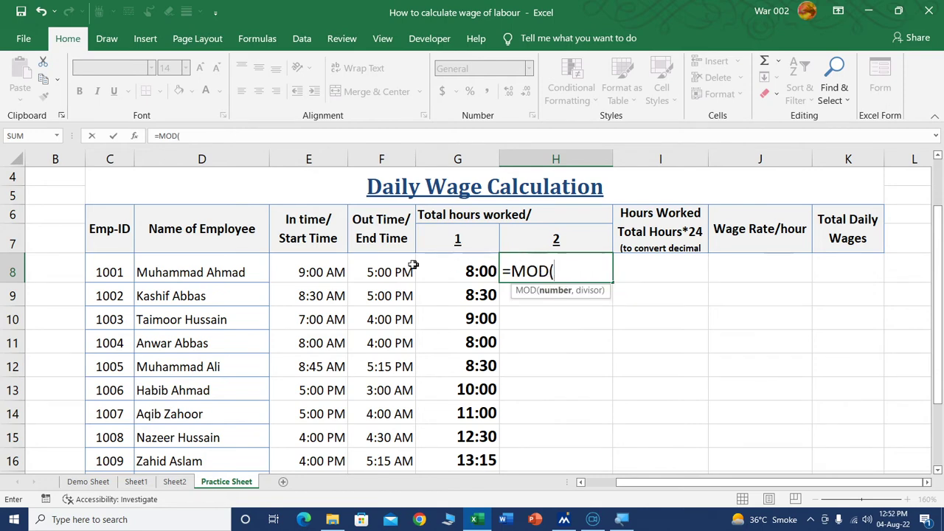
{"action": "left_click", "coordinate": [401, 270]}
{"action": "type", "text": "-"}
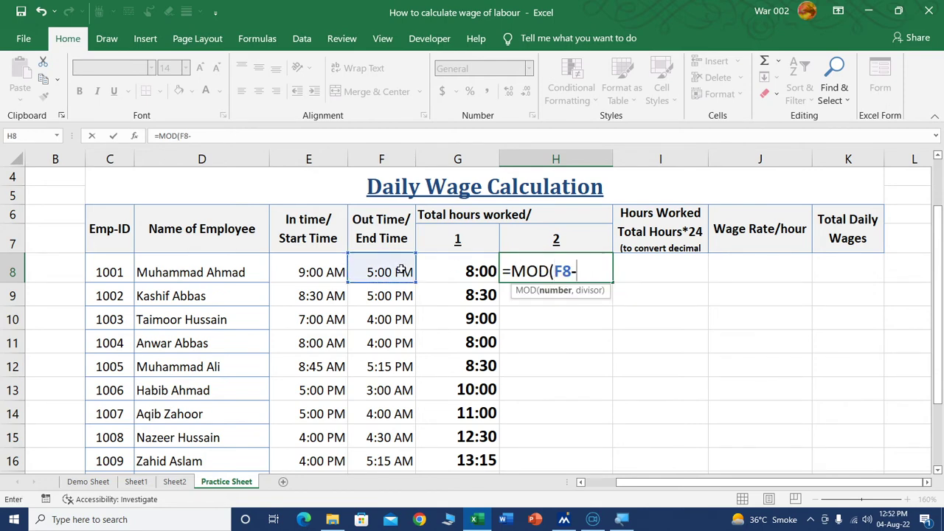
{"action": "left_click", "coordinate": [311, 261]}
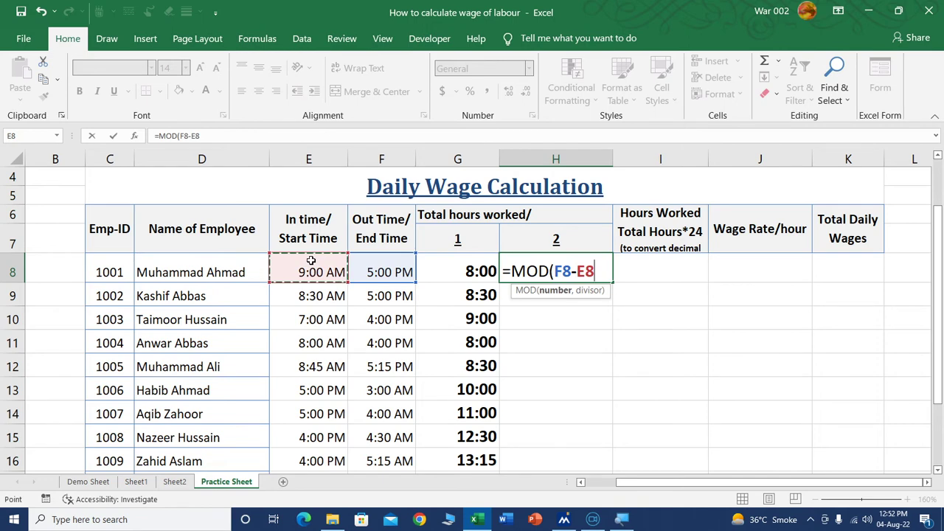
{"action": "type", "text": ",1"}
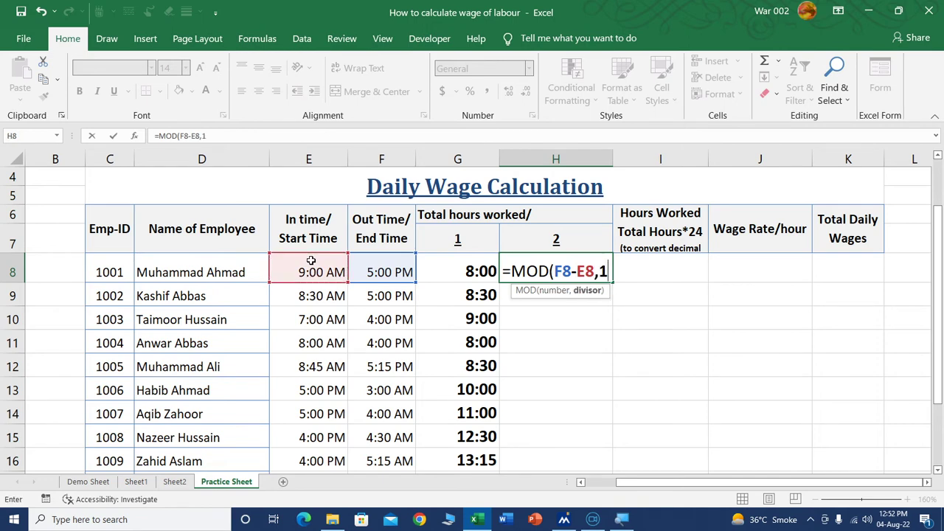
{"action": "type", "text": ")"}
{"action": "key", "text": "Return"}
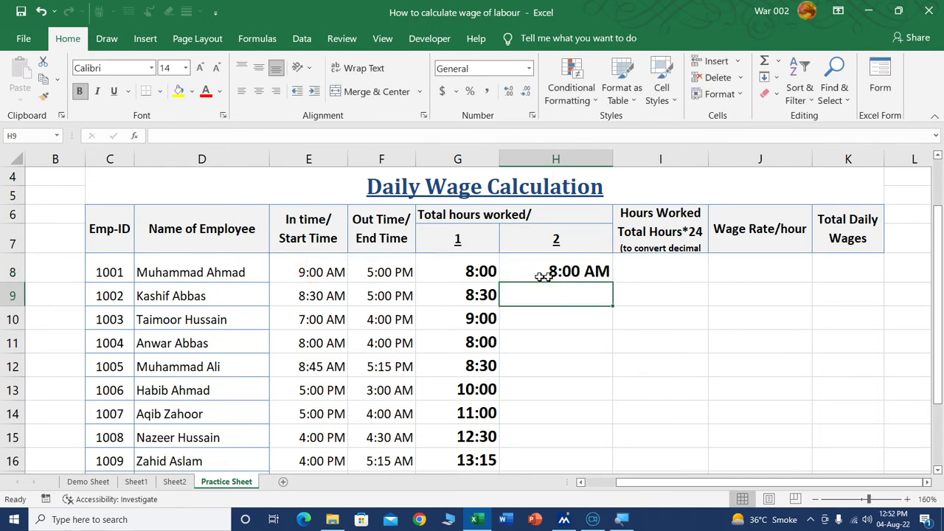
Step: Fill the MOD formula down to H17 and apply the 13:30 time format
{"action": "left_click", "coordinate": [553, 274]}
{"action": "double_click", "coordinate": [613, 283]}
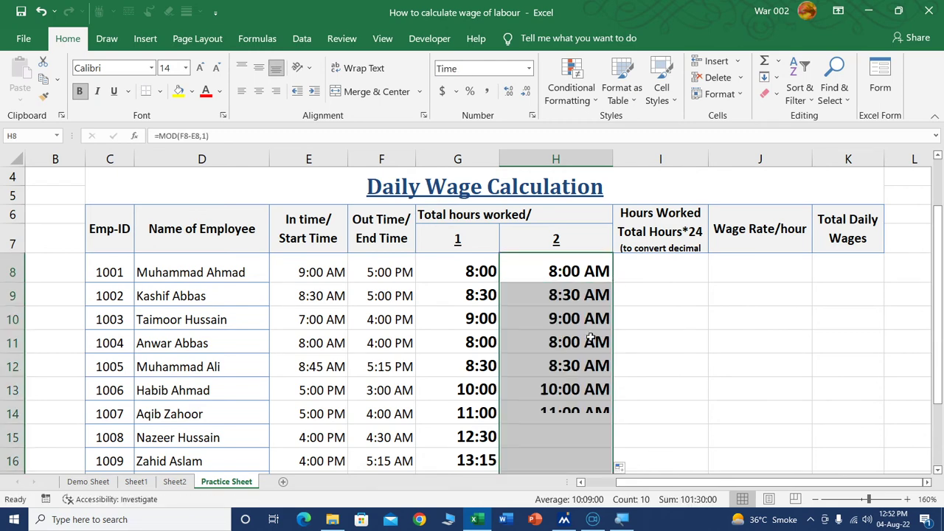
{"action": "key", "text": "ctrl+1"}
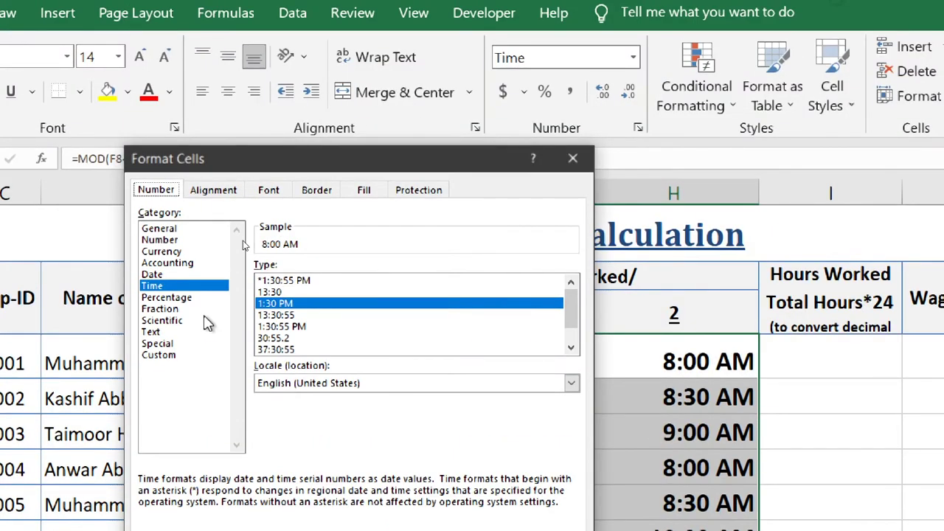
{"action": "left_click", "coordinate": [275, 292]}
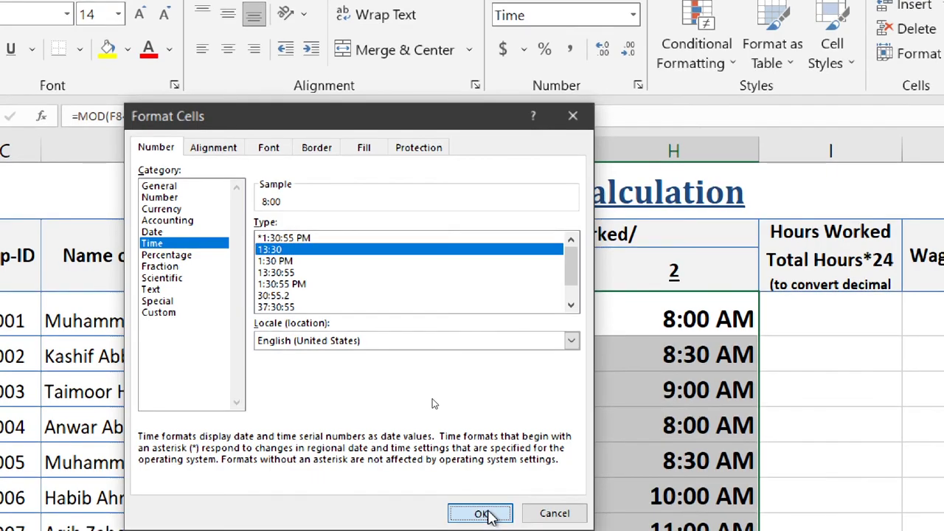
{"action": "left_click", "coordinate": [481, 520]}
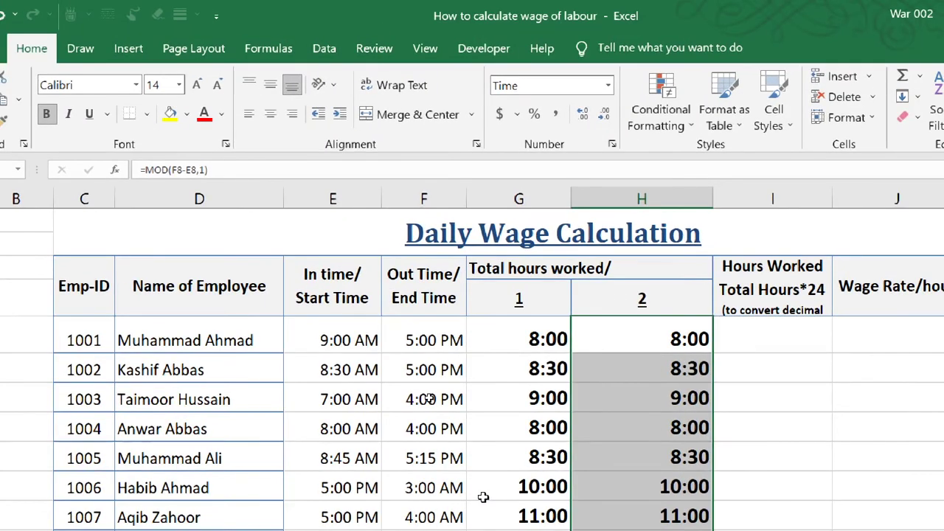
{"action": "scroll", "coordinate": [641, 402], "scroll_direction": "down", "scroll_amount": 2}
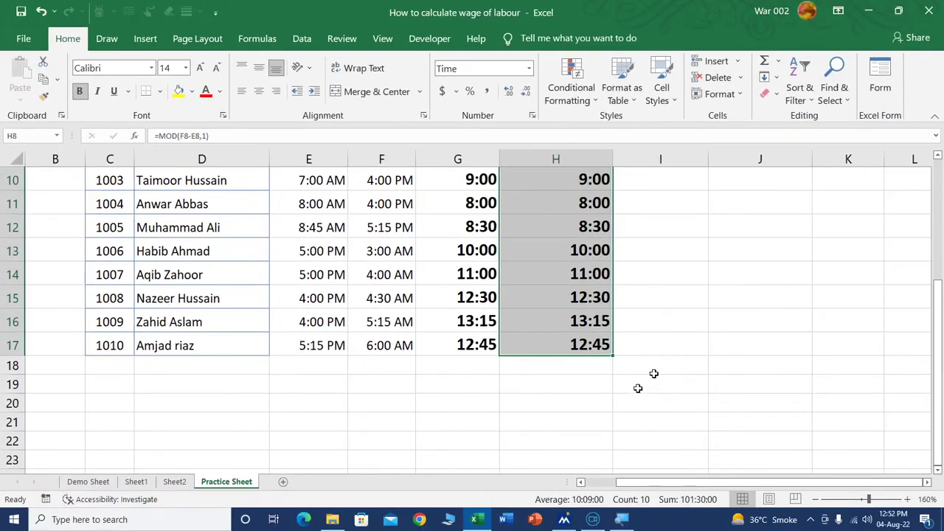
{"action": "scroll", "coordinate": [733, 336], "scroll_direction": "up", "scroll_amount": 1}
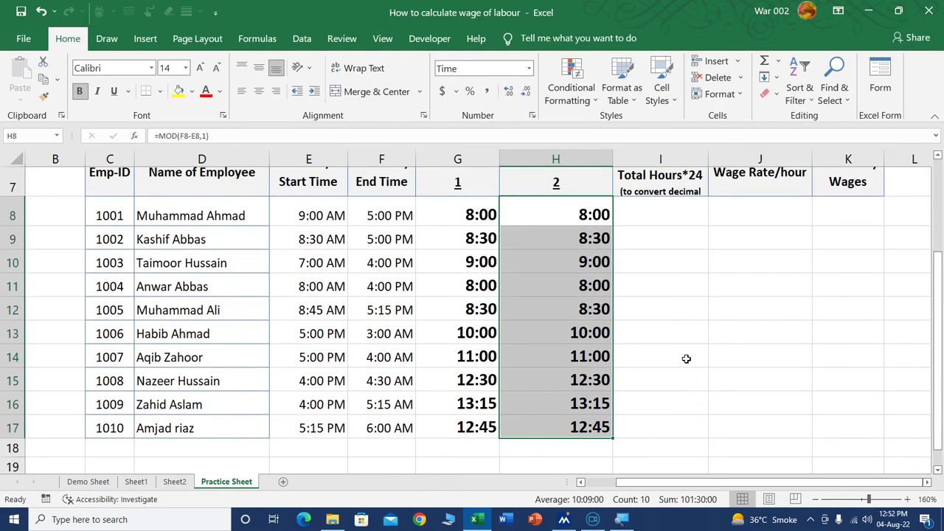
Step: Narrow column H to match column G's width around its hour values
{"action": "left_click", "coordinate": [666, 334]}
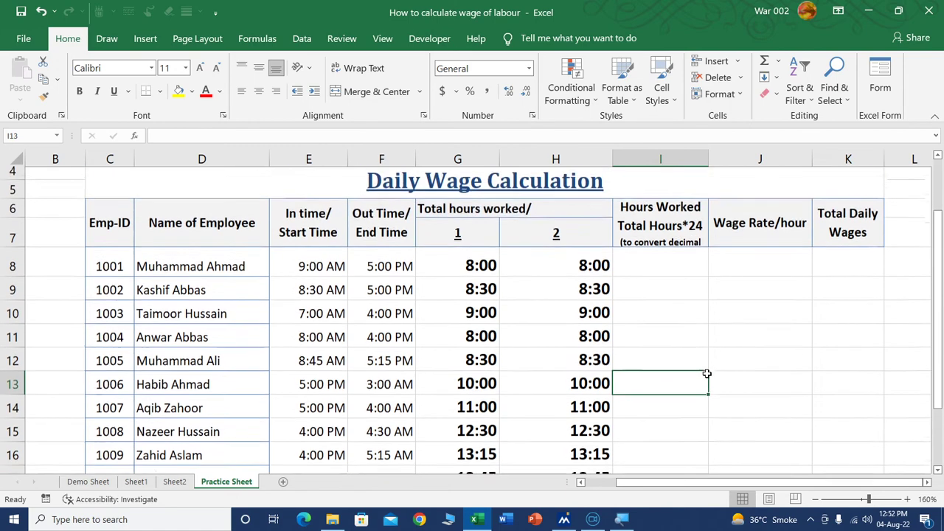
{"action": "scroll", "coordinate": [704, 375], "scroll_direction": "up", "scroll_amount": 1}
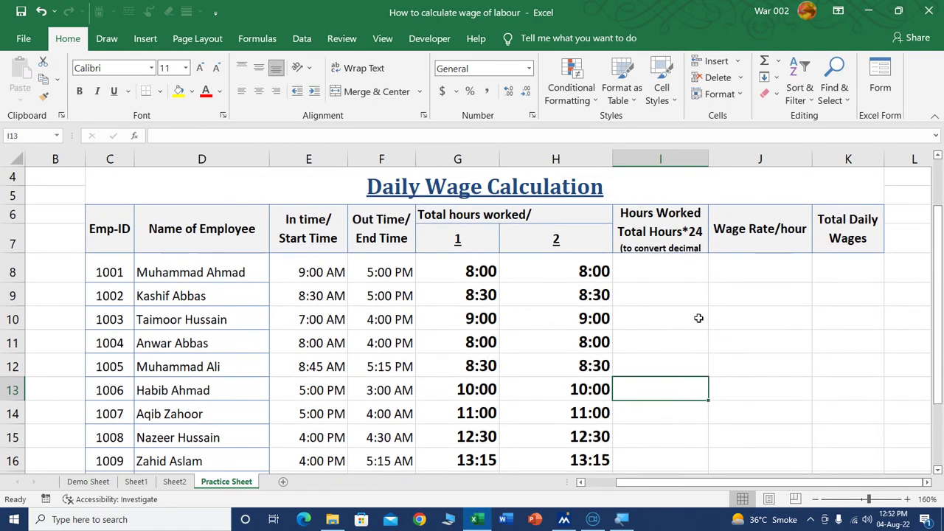
{"action": "scroll", "coordinate": [689, 318], "scroll_direction": "down", "scroll_amount": 1}
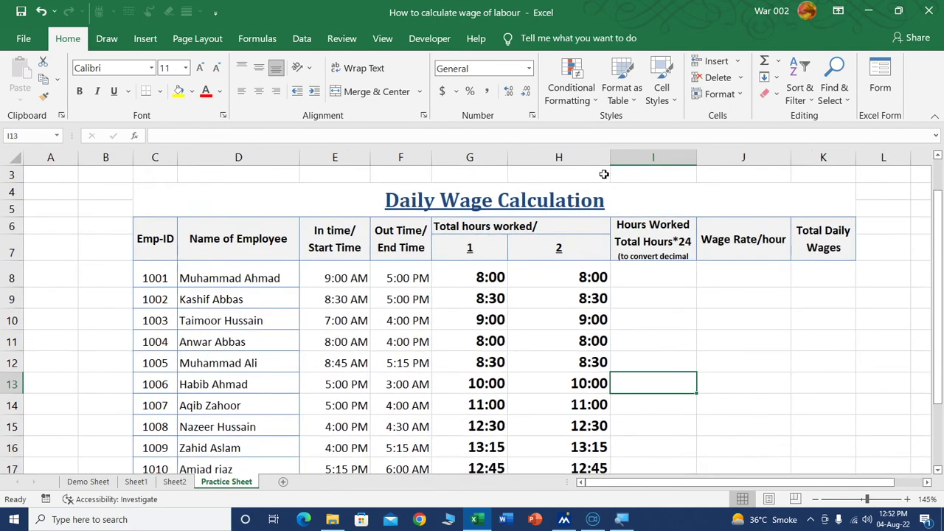
{"action": "left_click_drag", "start_coordinate": [610, 158], "coordinate": [568, 157]}
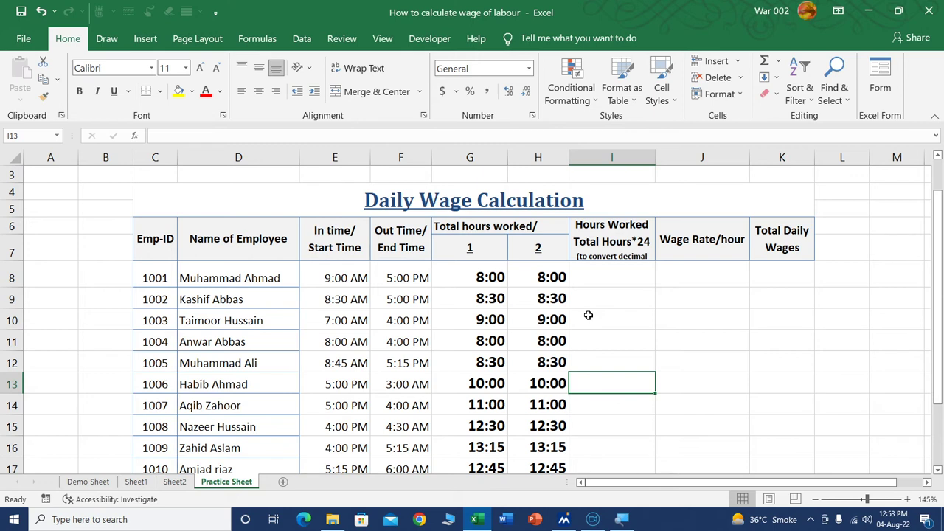
Step: Enter the formula =H8*24 in I8
{"action": "left_click", "coordinate": [606, 281]}
{"action": "type", "text": "="}
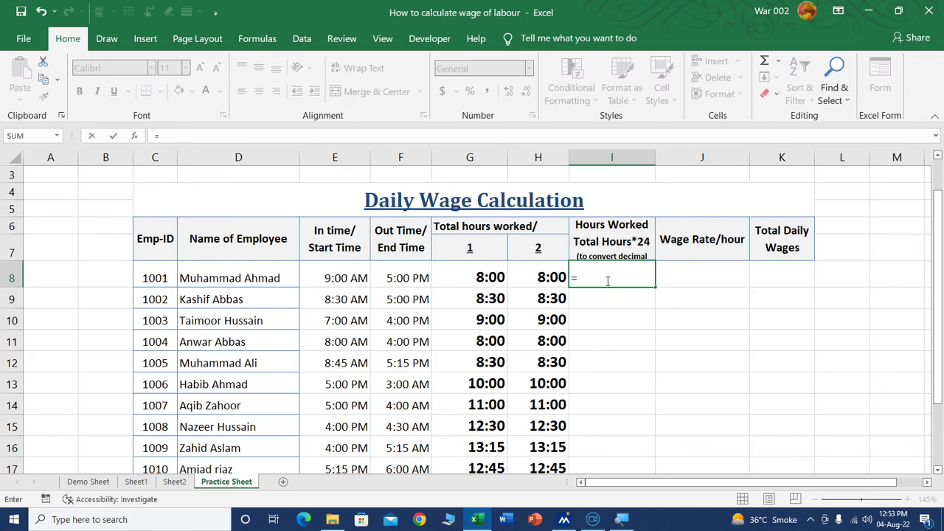
{"action": "key", "text": "Left"}
{"action": "type", "text": "*"}
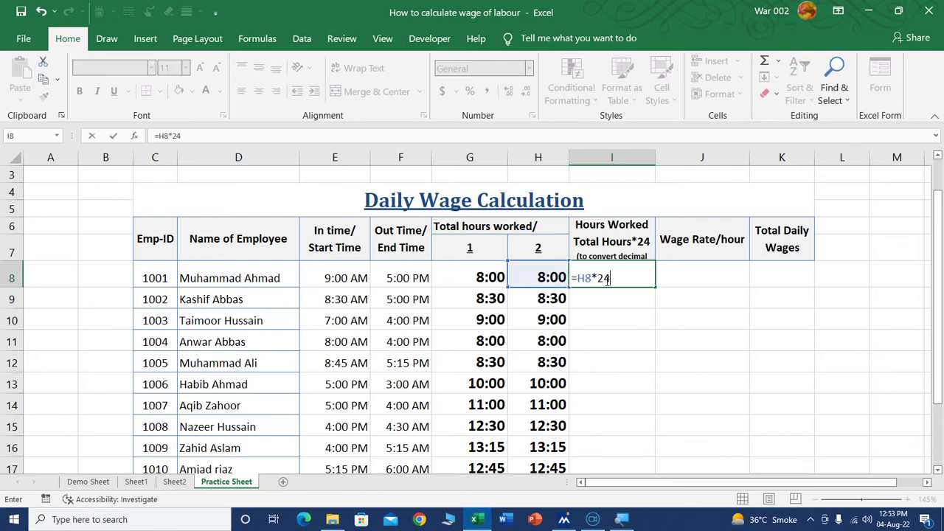
{"action": "key", "text": "Return"}
Step: Fill the I8 formula down to I17 and enlarge the text to 14
{"action": "left_click", "coordinate": [642, 266]}
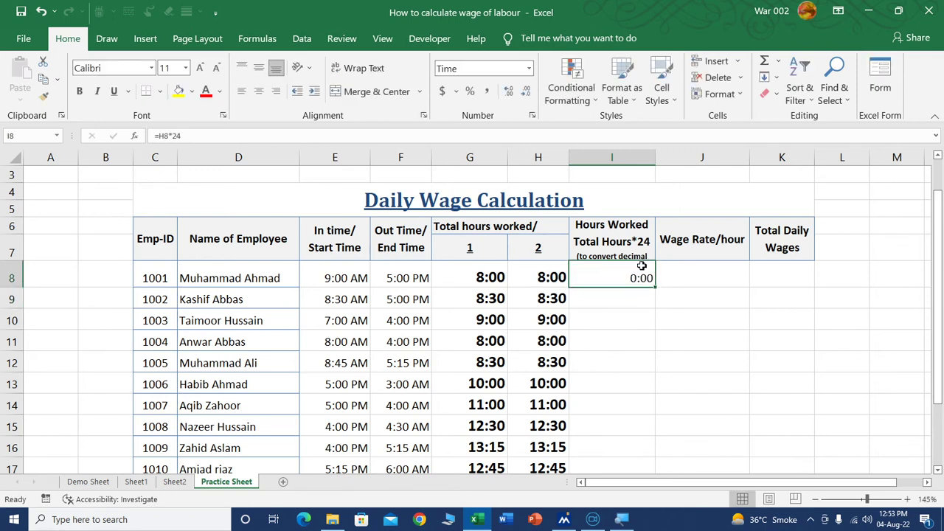
{"action": "left_click_drag", "start_coordinate": [625, 275], "coordinate": [603, 430]}
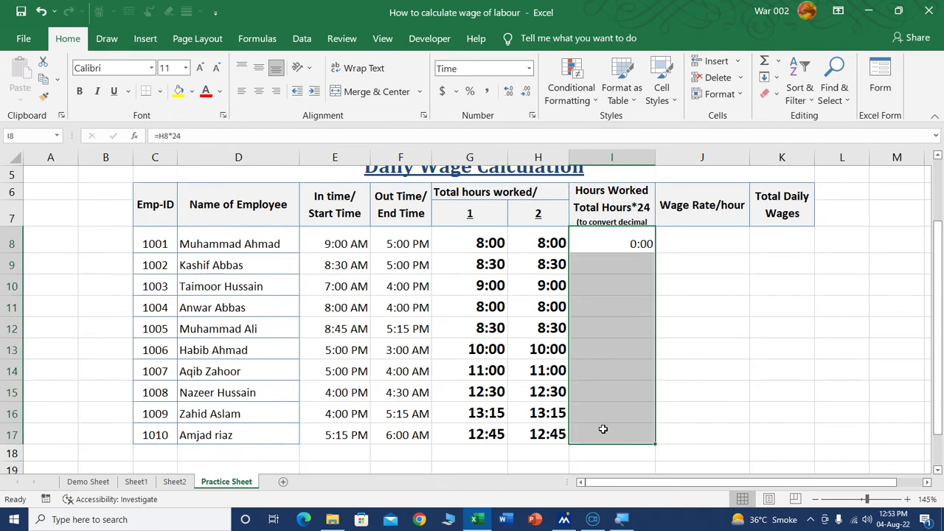
{"action": "left_click", "coordinate": [643, 246]}
{"action": "double_click", "coordinate": [653, 252]}
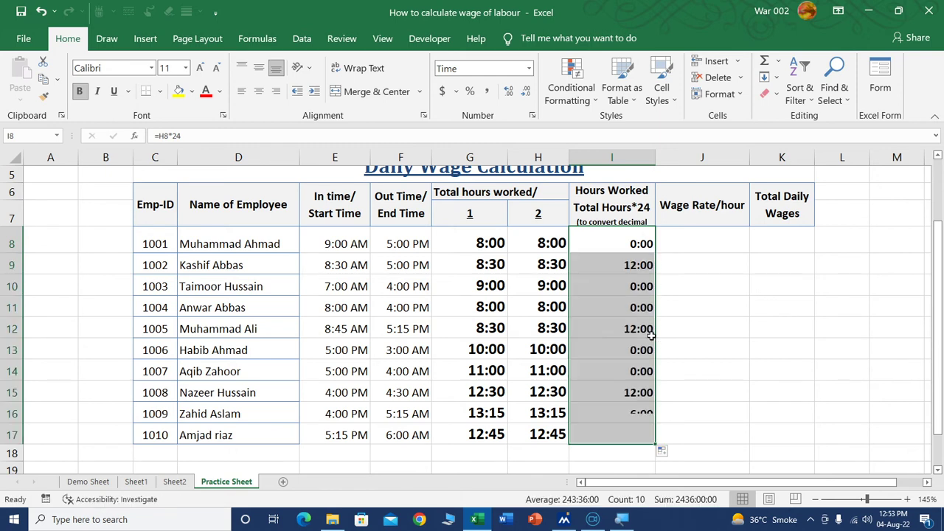
{"action": "left_click", "coordinate": [199, 69]}
{"action": "left_click", "coordinate": [199, 69]}
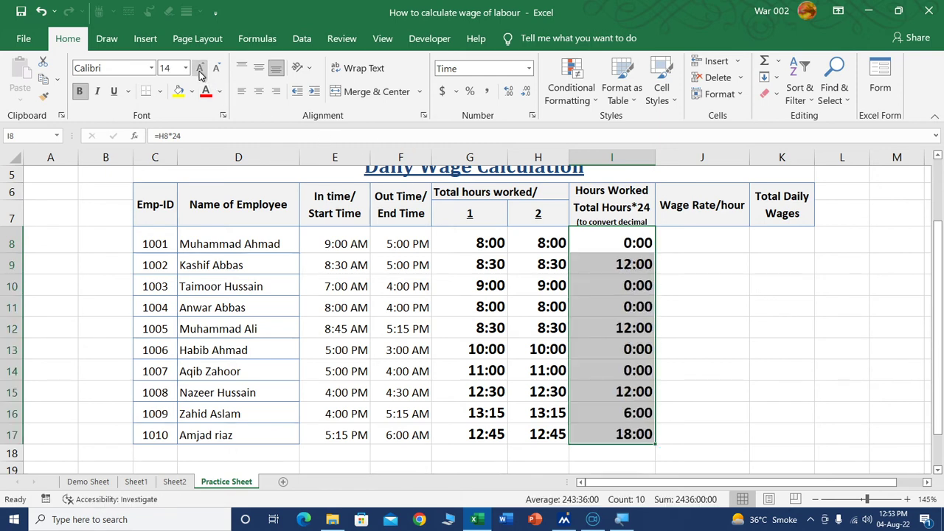
{"action": "left_click", "coordinate": [601, 280]}
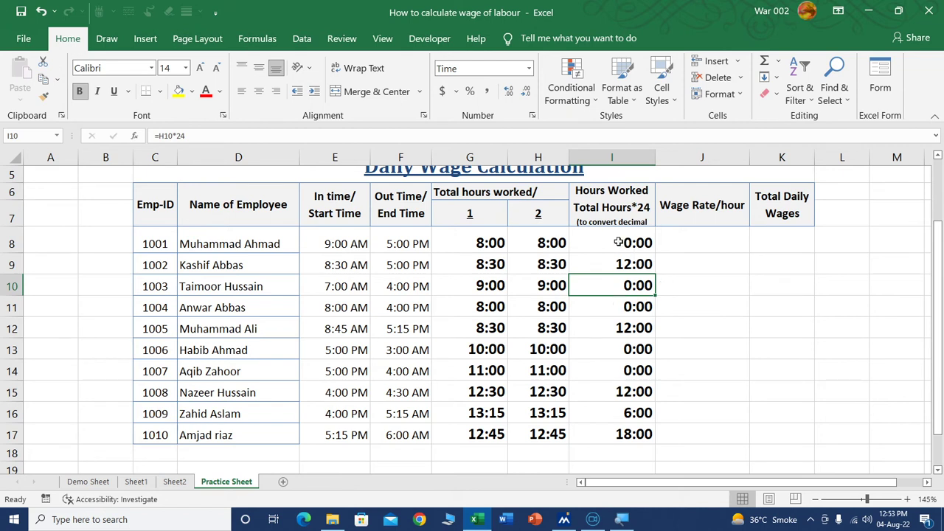
{"action": "left_click_drag", "start_coordinate": [619, 242], "coordinate": [641, 432]}
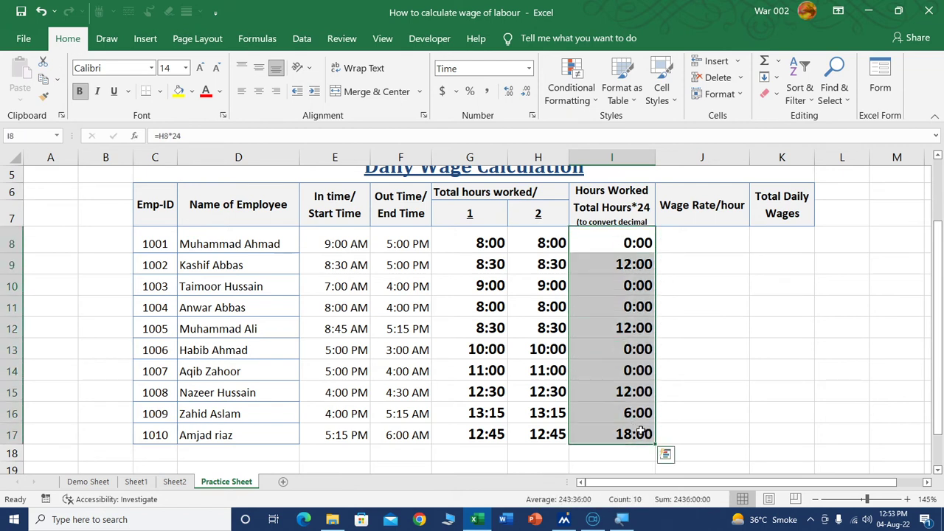
Step: Apply the Number format so I8:I17 show decimal hours like 8.00 and 12.75
{"action": "left_click", "coordinate": [530, 69]}
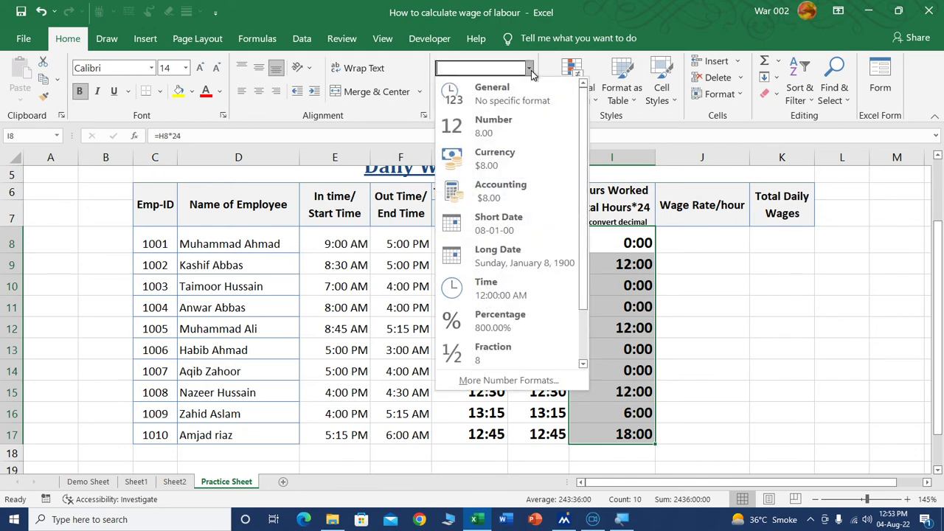
{"action": "left_click", "coordinate": [522, 129]}
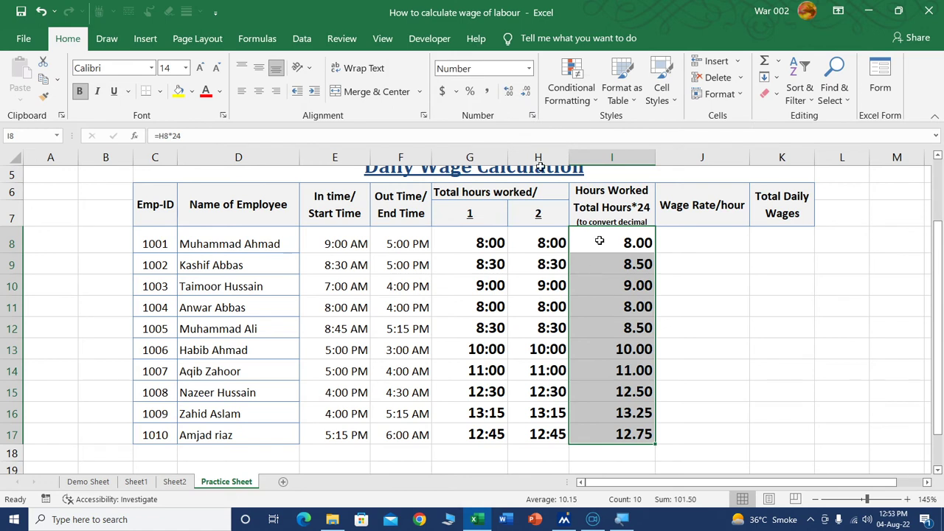
{"action": "left_click", "coordinate": [663, 352]}
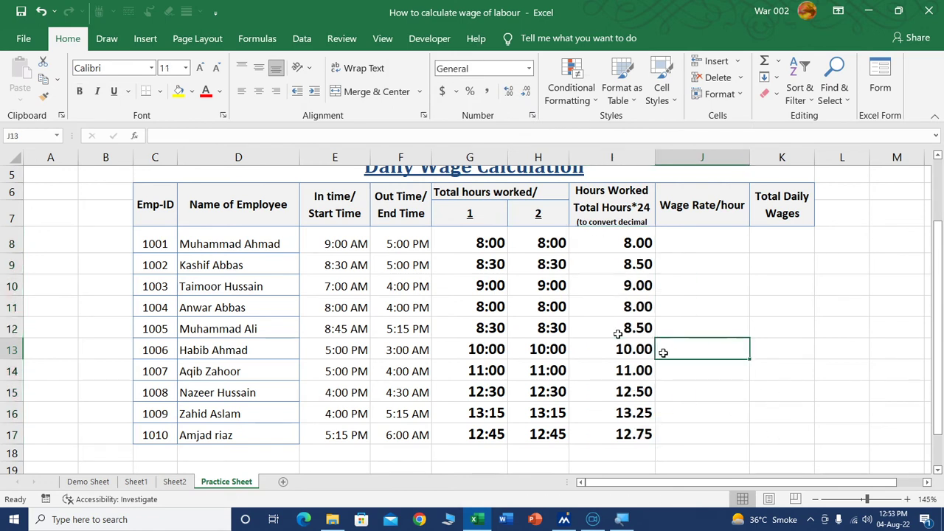
{"action": "left_click", "coordinate": [472, 268]}
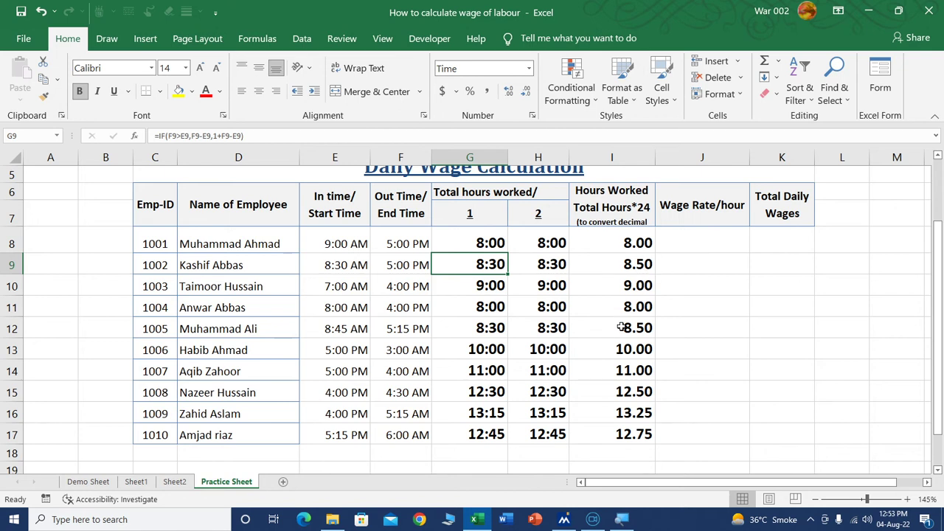
{"action": "left_click", "coordinate": [487, 415]}
{"action": "scroll", "coordinate": [725, 436], "scroll_direction": "down", "scroll_amount": 2}
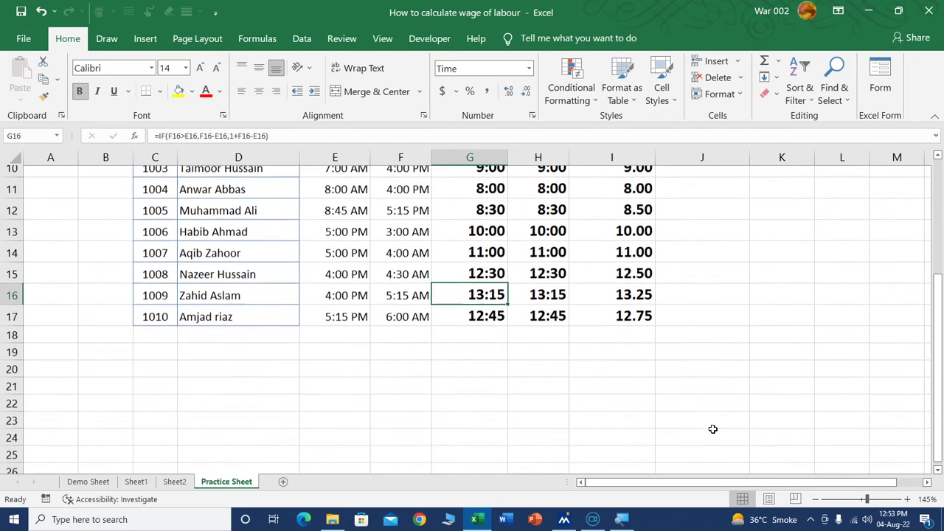
{"action": "left_click", "coordinate": [640, 370]}
Step: Enter 15 in I21, 60 in I22, and =I21/I22 in I23, giving 0.25
{"action": "type", "text": "15"}
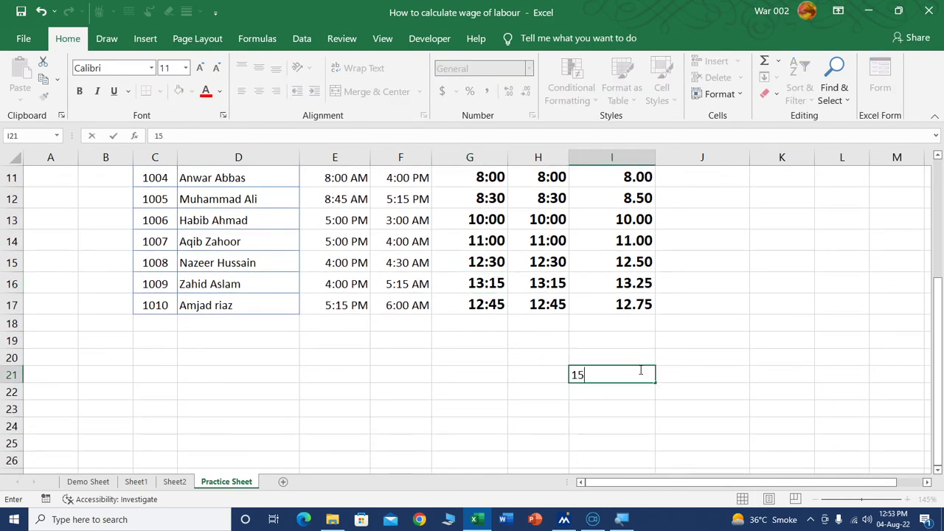
{"action": "key", "text": "Return"}
{"action": "type", "text": "60"}
{"action": "key", "text": "Return"}
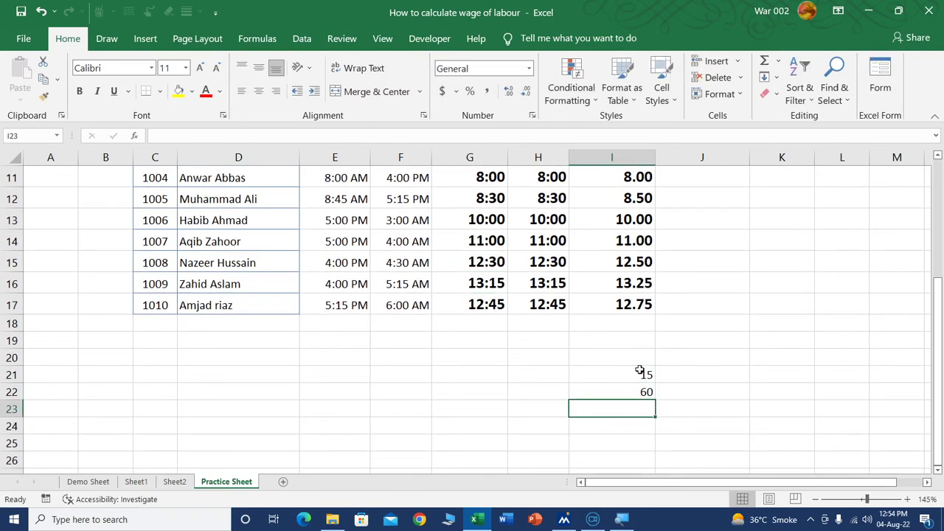
{"action": "type", "text": "="}
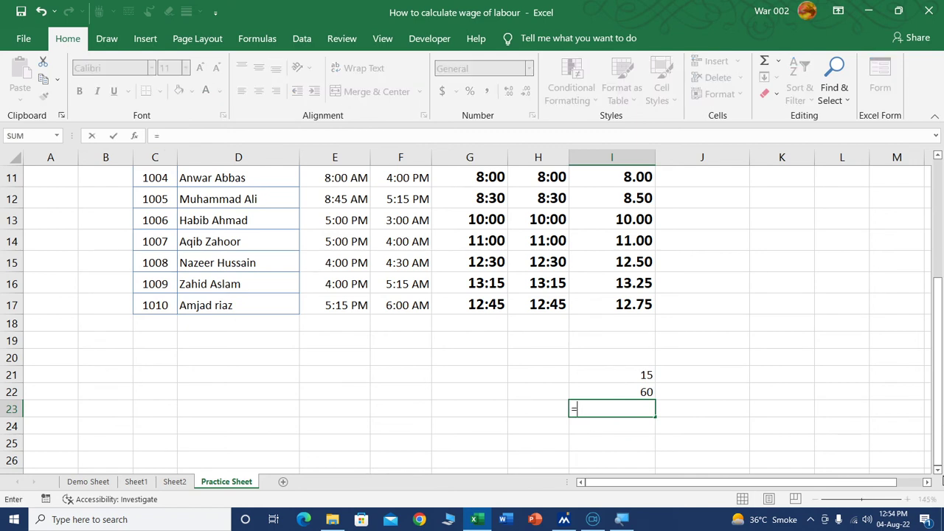
{"action": "key", "text": "Up"}
{"action": "key", "text": "Up"}
{"action": "type", "text": "/"}
{"action": "key", "text": "Up"}
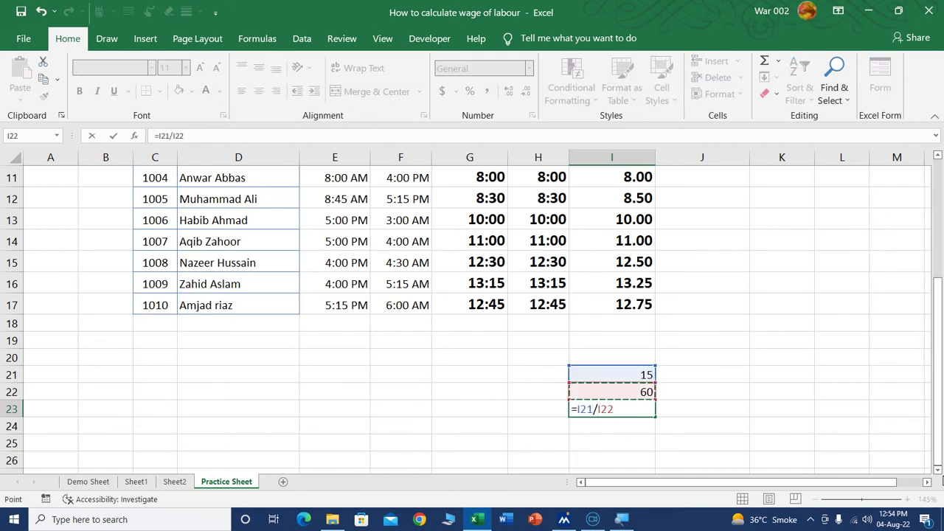
{"action": "key", "text": "Return"}
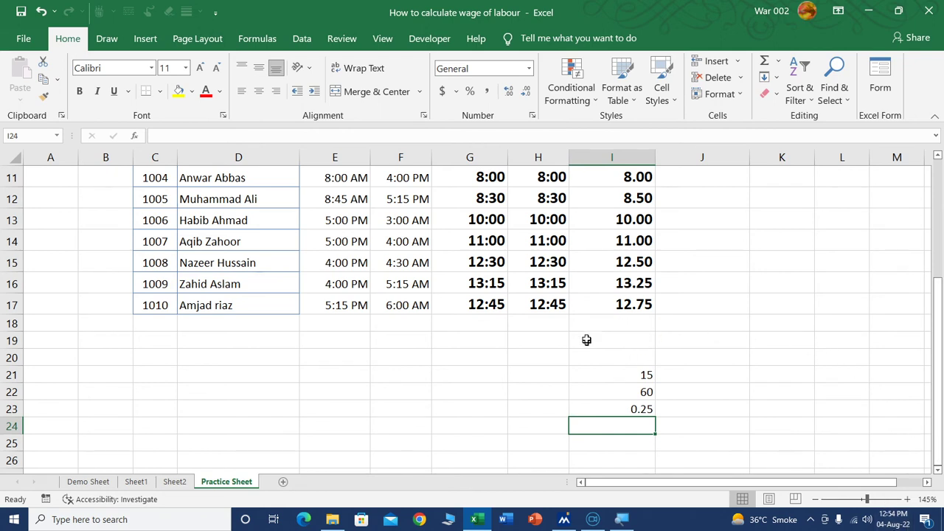
{"action": "left_click", "coordinate": [501, 285]}
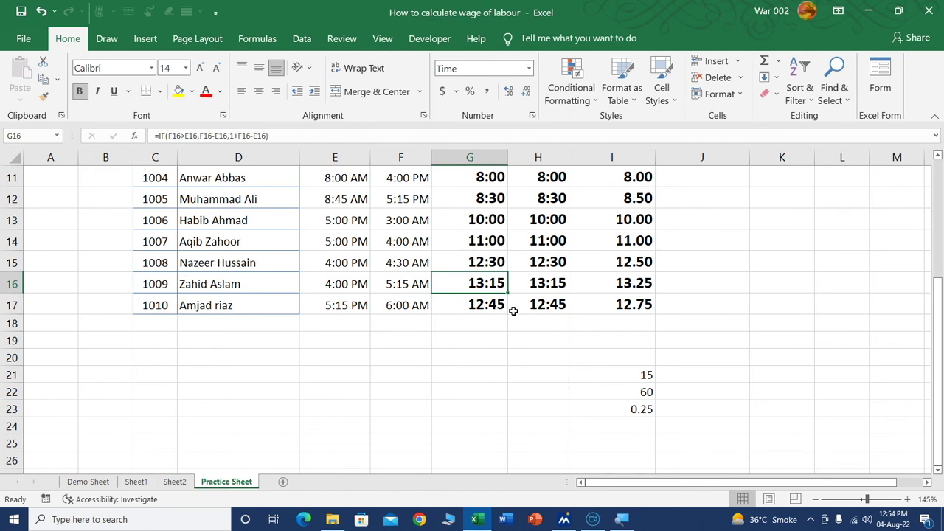
{"action": "left_click", "coordinate": [636, 407]}
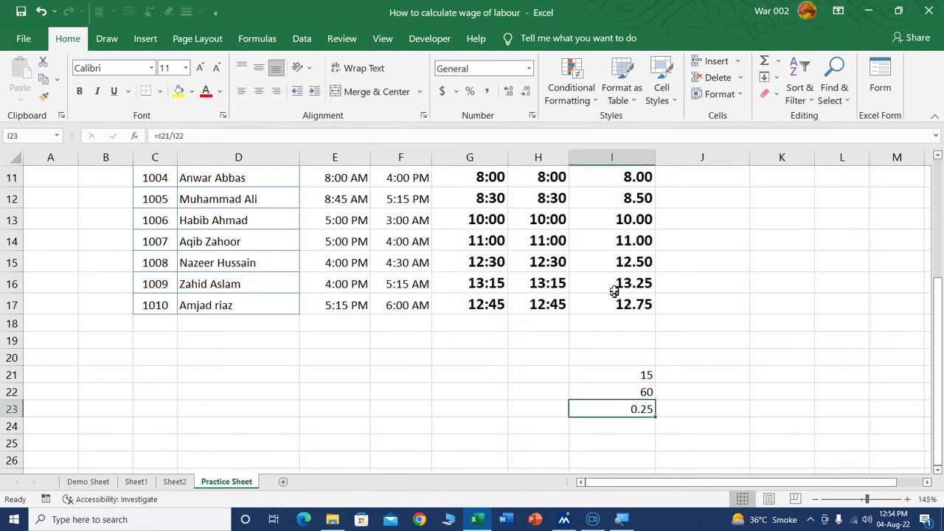
{"action": "left_click", "coordinate": [609, 283]}
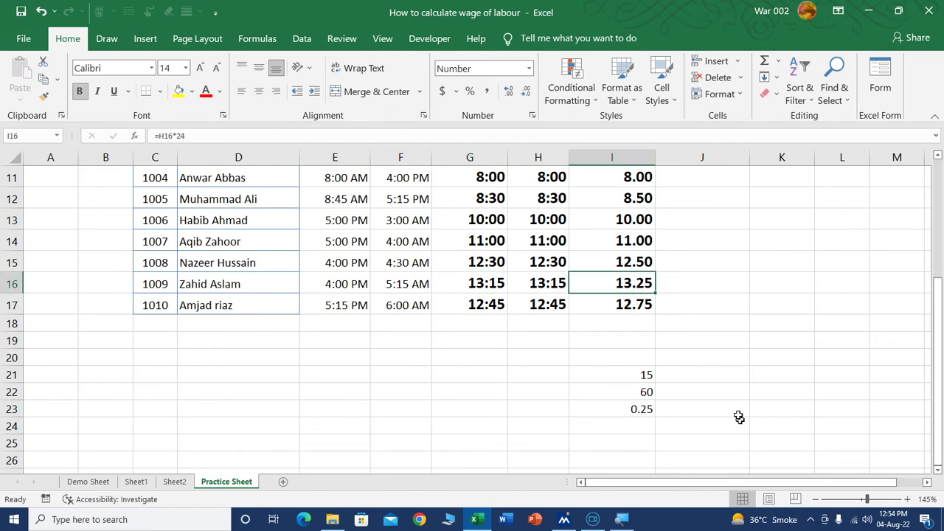
Step: Enter a wage rate of 110 in J8 and copy it into J9:J12
{"action": "scroll", "coordinate": [702, 320], "scroll_direction": "up", "scroll_amount": 1}
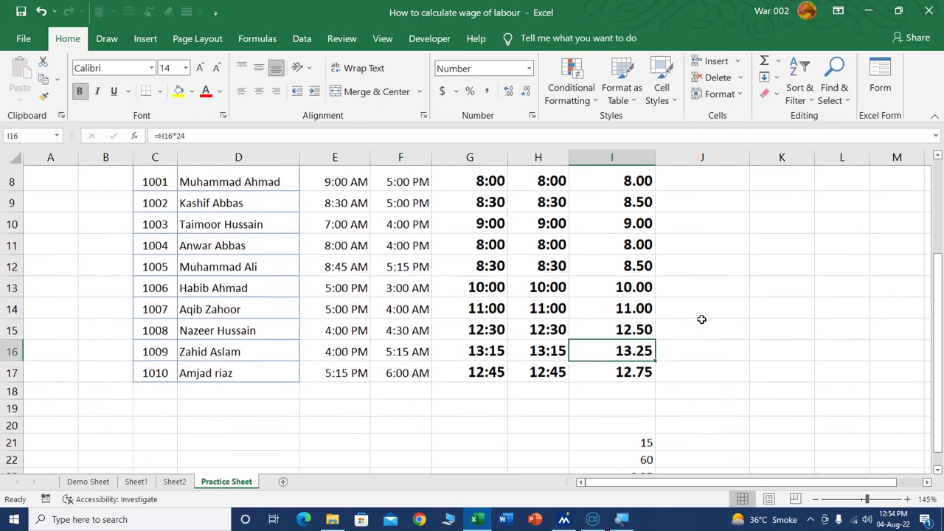
{"action": "scroll", "coordinate": [701, 320], "scroll_direction": "up", "scroll_amount": 2}
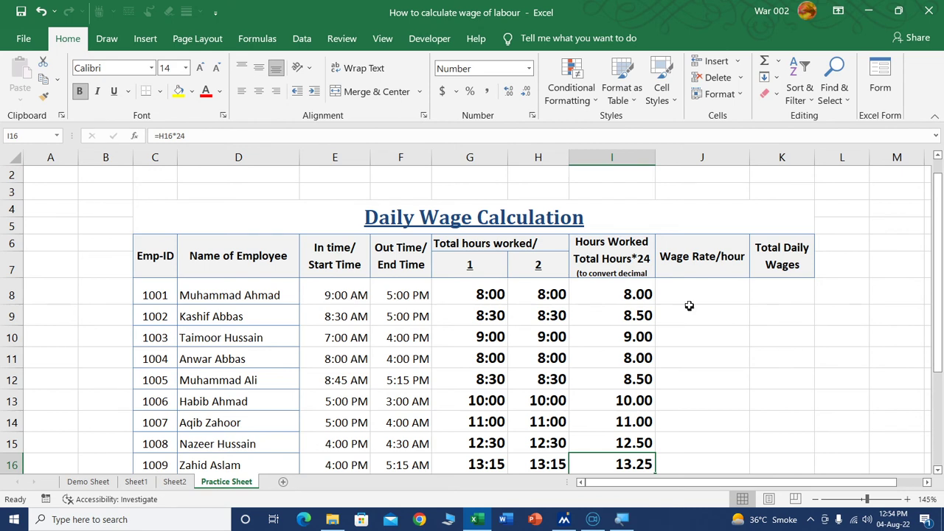
{"action": "left_click", "coordinate": [720, 288]}
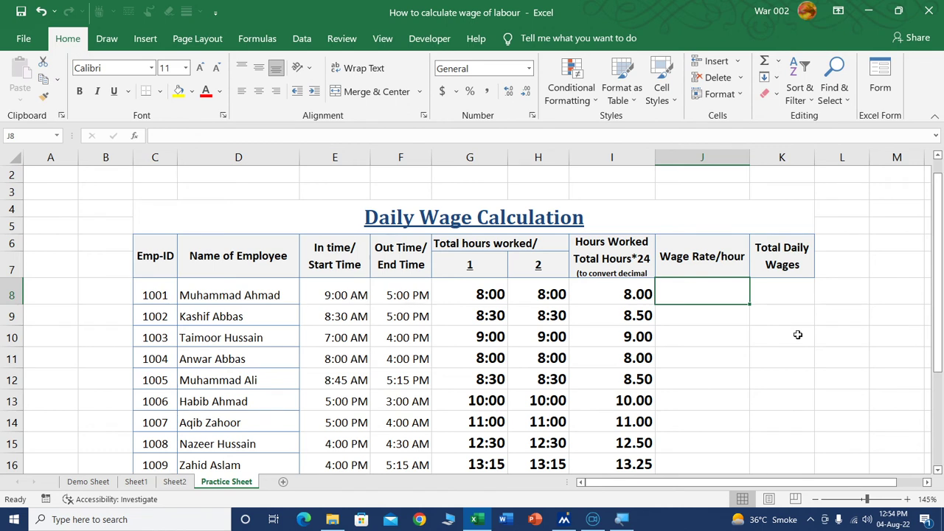
{"action": "type", "text": "110"}
{"action": "key", "text": "Return"}
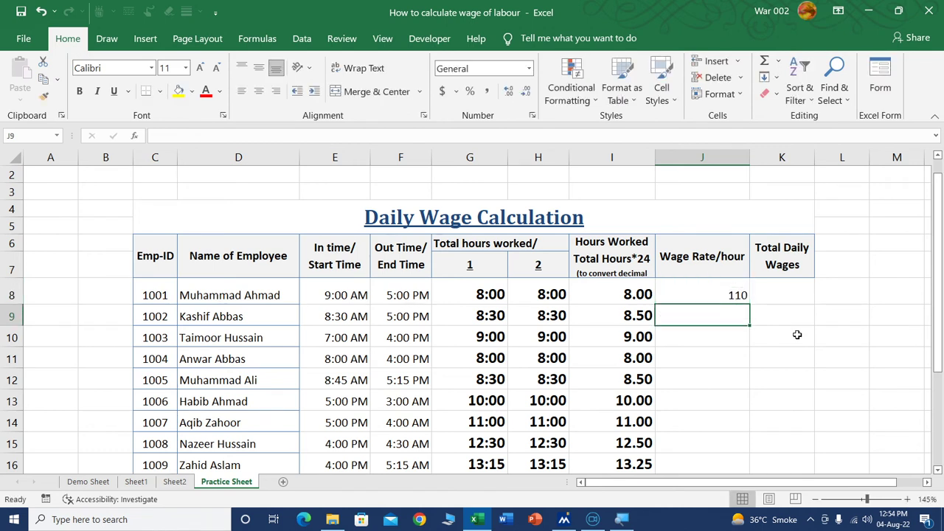
{"action": "key", "text": "Up"}
{"action": "key", "text": "ctrl+c"}
{"action": "key", "text": "Down"}
{"action": "key", "text": "shift+Down"}
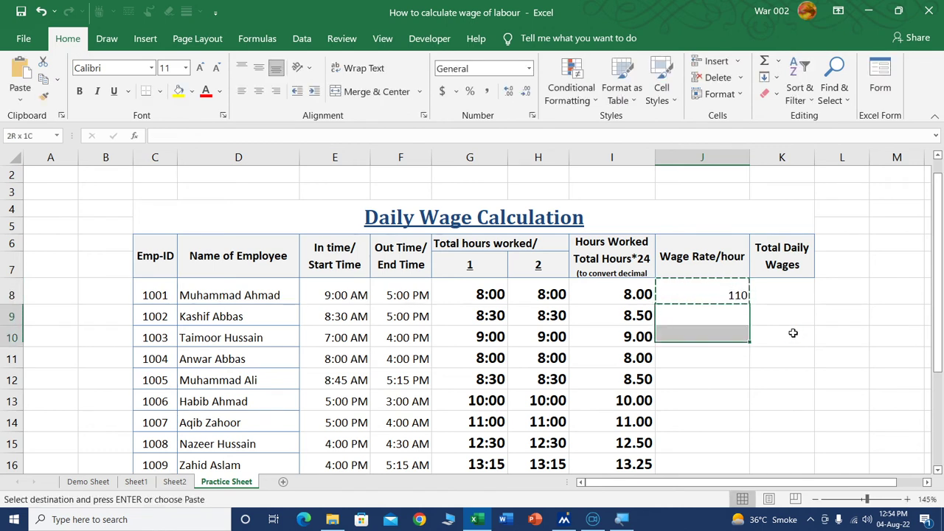
{"action": "key", "text": "shift+Down"}
{"action": "key", "text": "shift+Down"}
{"action": "key", "text": "shift+Down"}
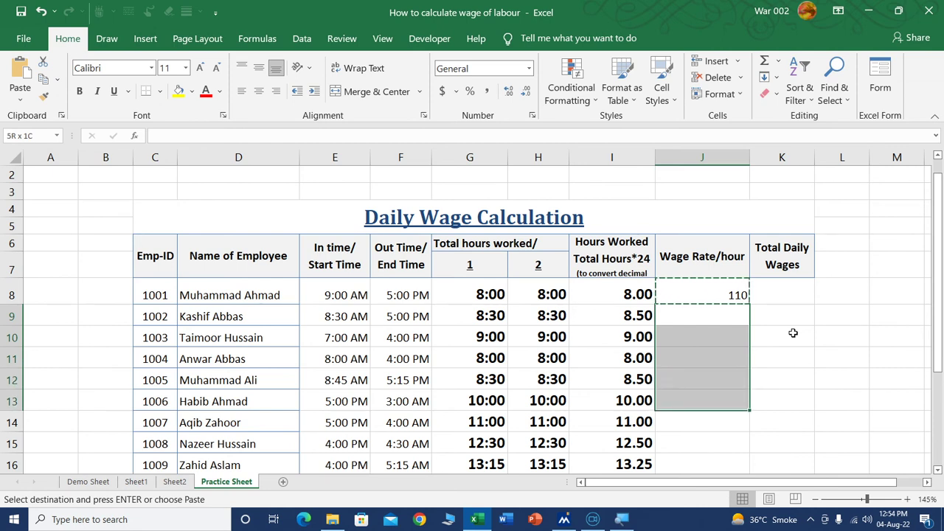
{"action": "key", "text": "shift+Up"}
{"action": "key", "text": "ctrl+v"}
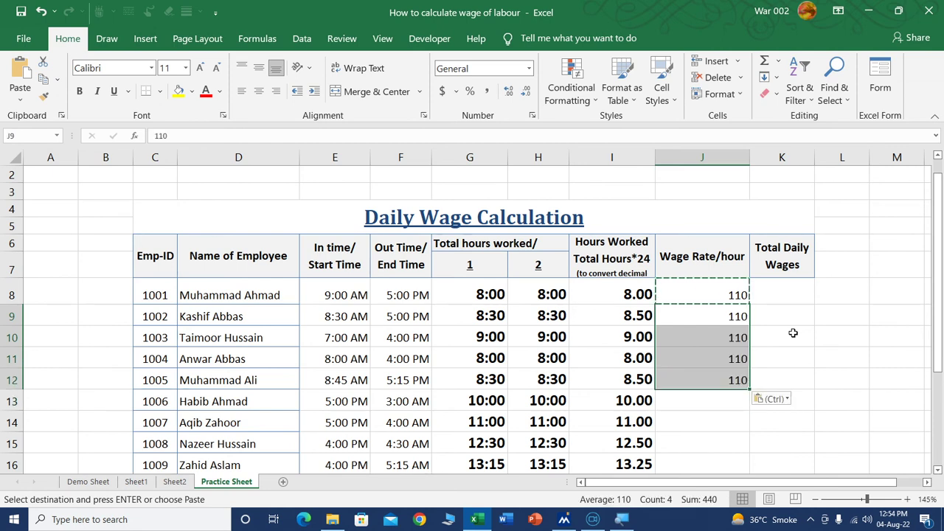
Step: Enter 140 in J13 and paste it into J14:J17
{"action": "key", "text": "Down"}
{"action": "key", "text": "Down"}
{"action": "key", "text": "Down"}
{"action": "key", "text": "Down"}
{"action": "type", "text": "1"}
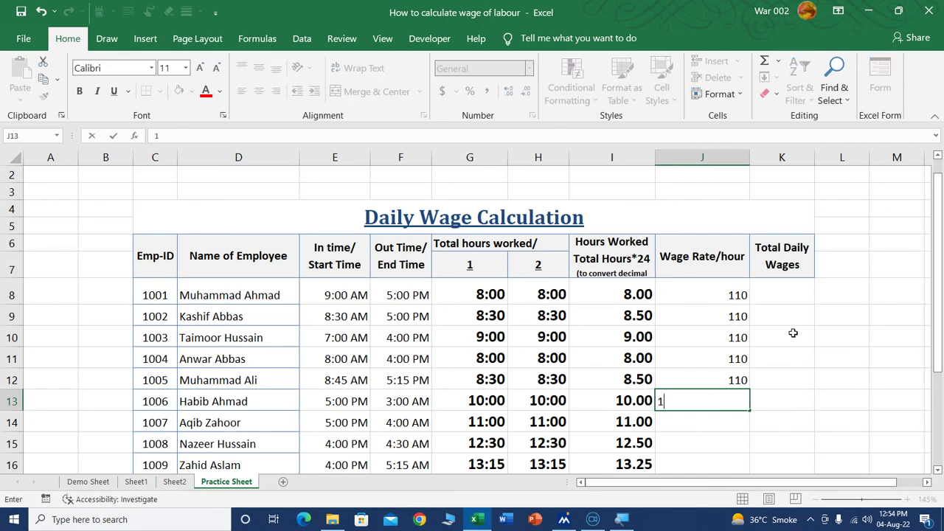
{"action": "key", "text": "ctrl+Return"}
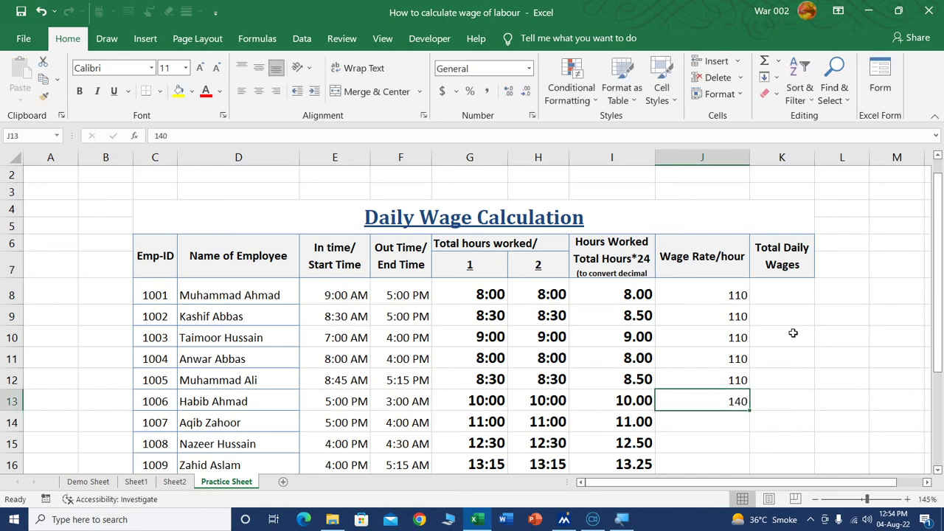
{"action": "key", "text": "ctrl+c"}
{"action": "key", "text": "Down"}
{"action": "key", "text": "shift+Down"}
{"action": "key", "text": "shift+Down"}
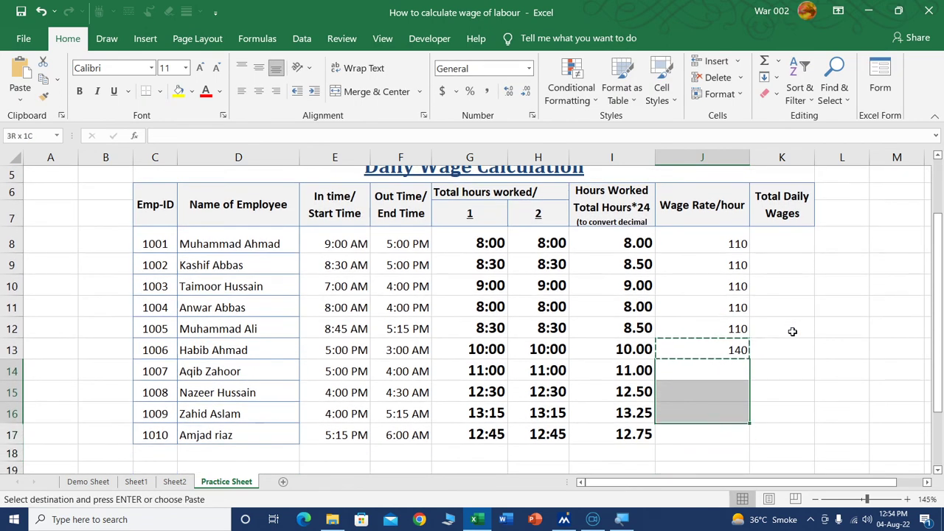
{"action": "key", "text": "shift+Down"}
{"action": "key", "text": "Return"}
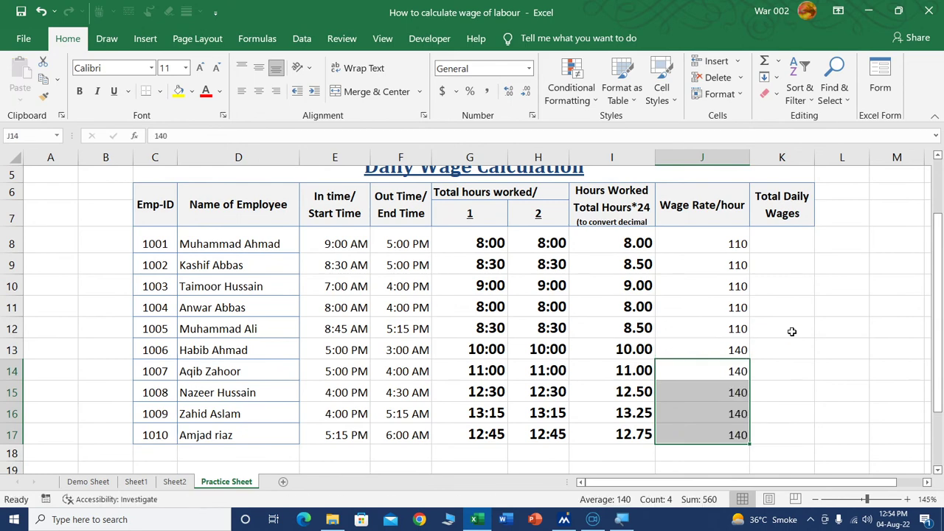
Step: Make the wage rates in J8:J17 bold
{"action": "left_click_drag", "start_coordinate": [710, 240], "coordinate": [717, 425]}
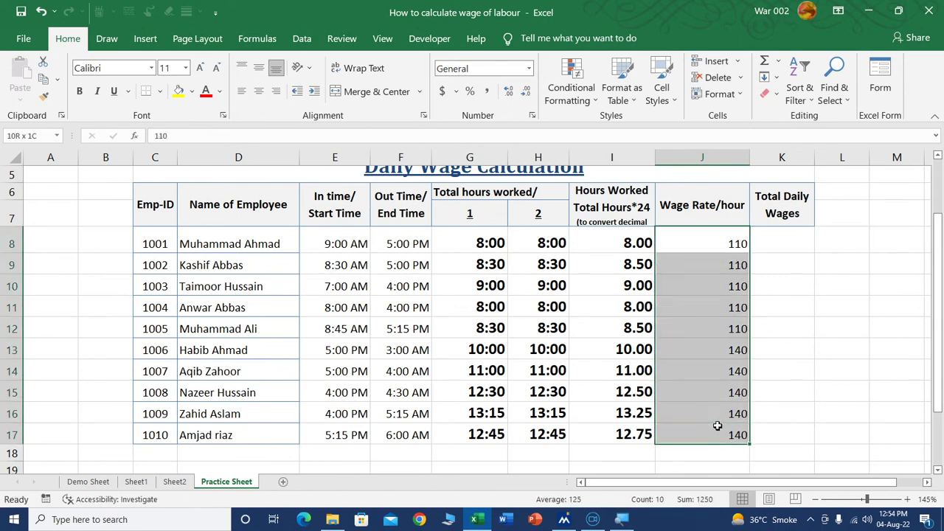
{"action": "left_click", "coordinate": [79, 91]}
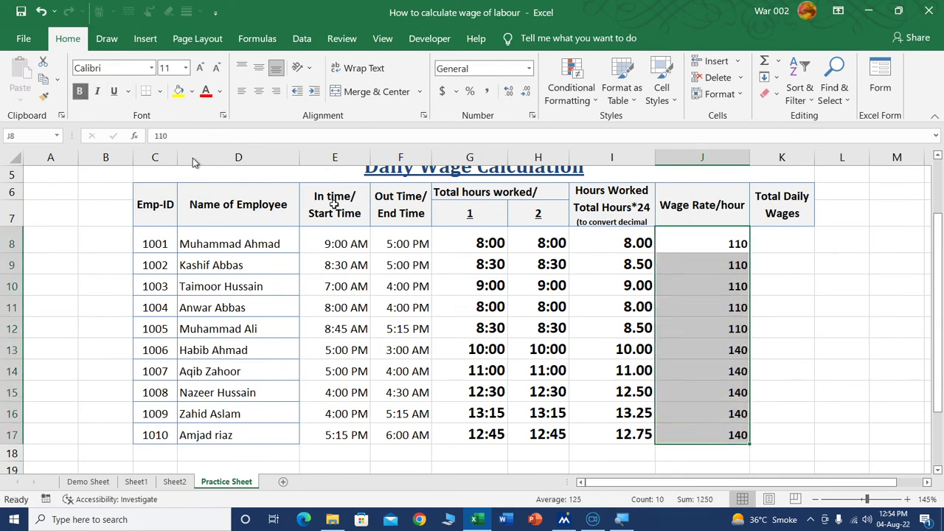
{"action": "left_click", "coordinate": [777, 244]}
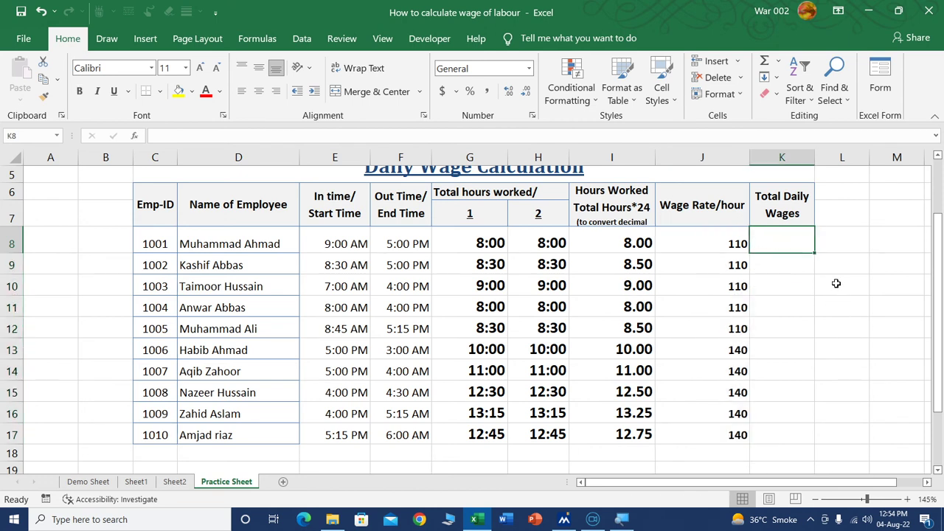
Step: Enter =I8*J8 in K8 and fill it down to K17
{"action": "type", "text": "="}
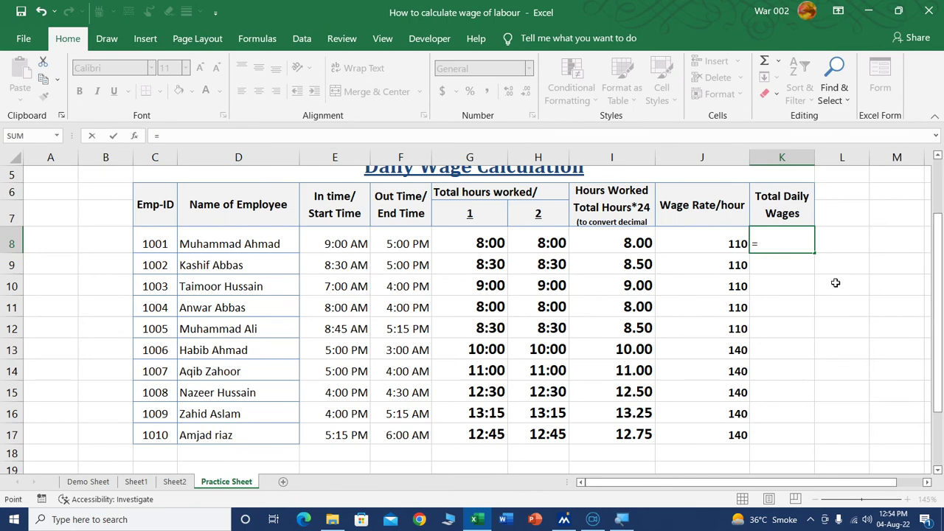
{"action": "key", "text": "Left"}
{"action": "key", "text": "Left"}
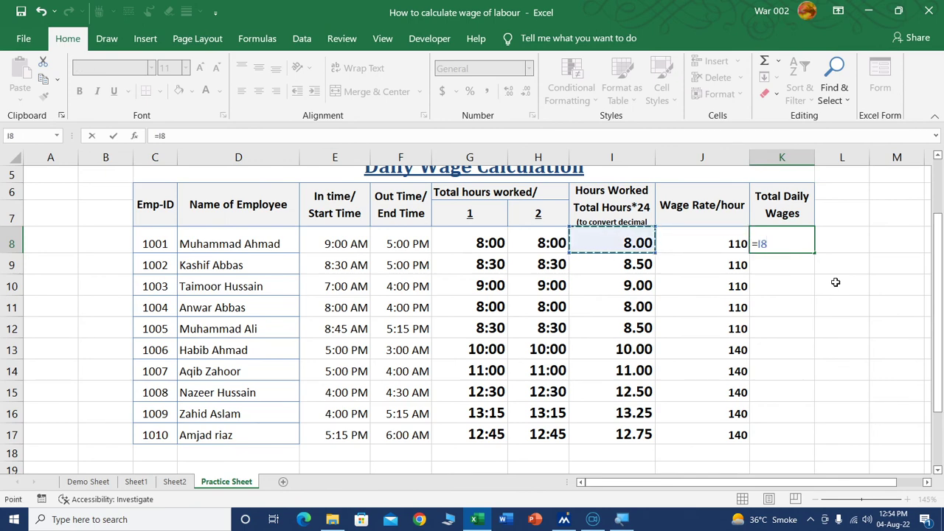
{"action": "type", "text": "*"}
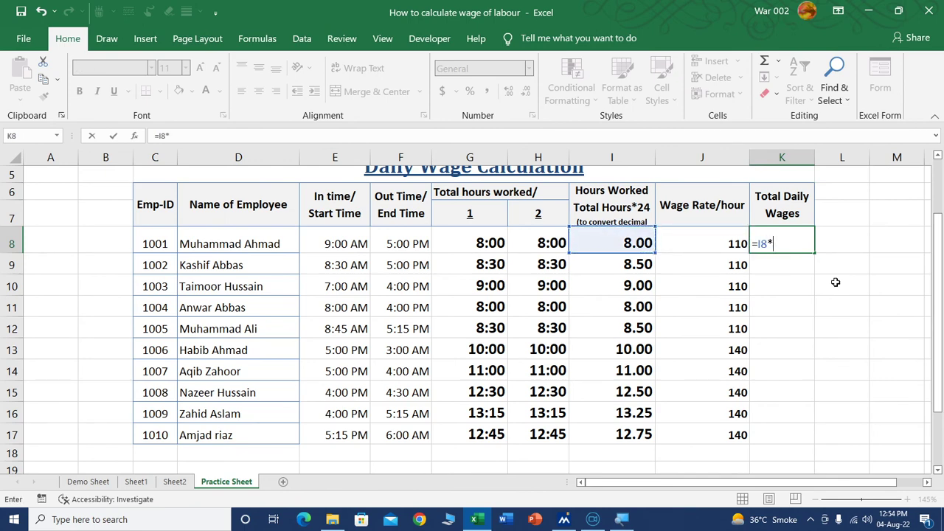
{"action": "key", "text": "Left"}
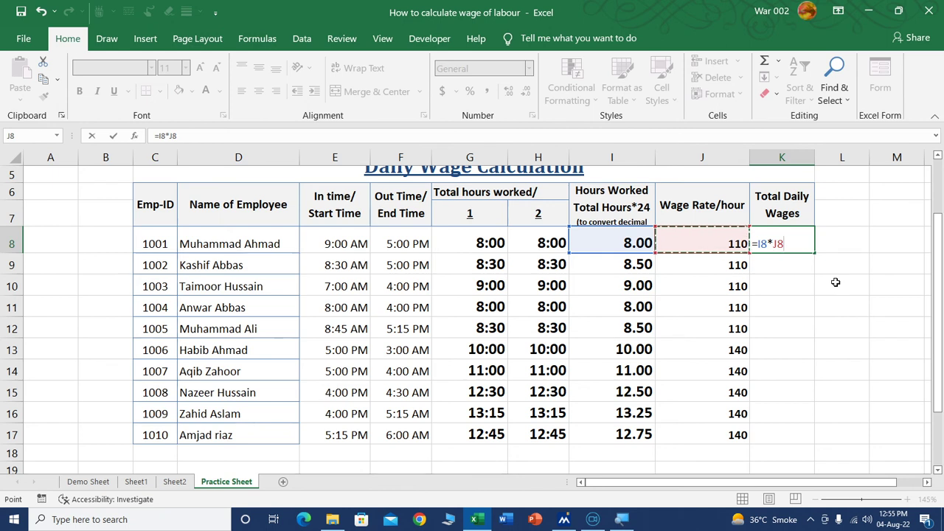
{"action": "key", "text": "Return"}
{"action": "left_click", "coordinate": [803, 246]}
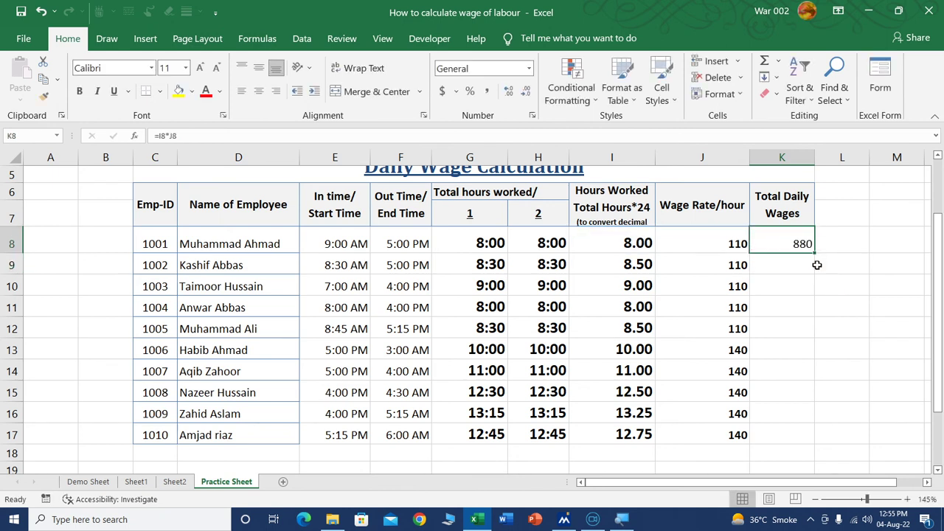
{"action": "double_click", "coordinate": [816, 253]}
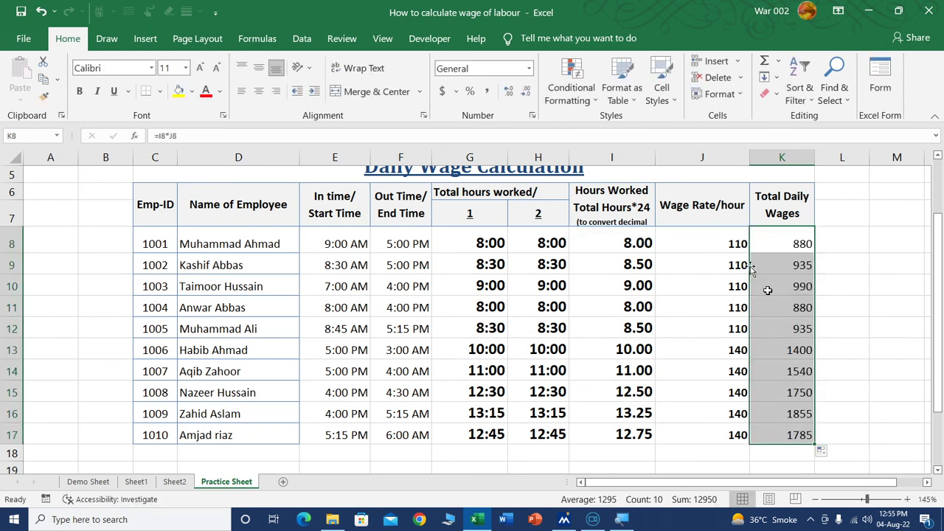
Step: Format the Total Daily Wages figures as bold 14-point text
{"action": "left_click", "coordinate": [80, 91]}
{"action": "left_click", "coordinate": [200, 68]}
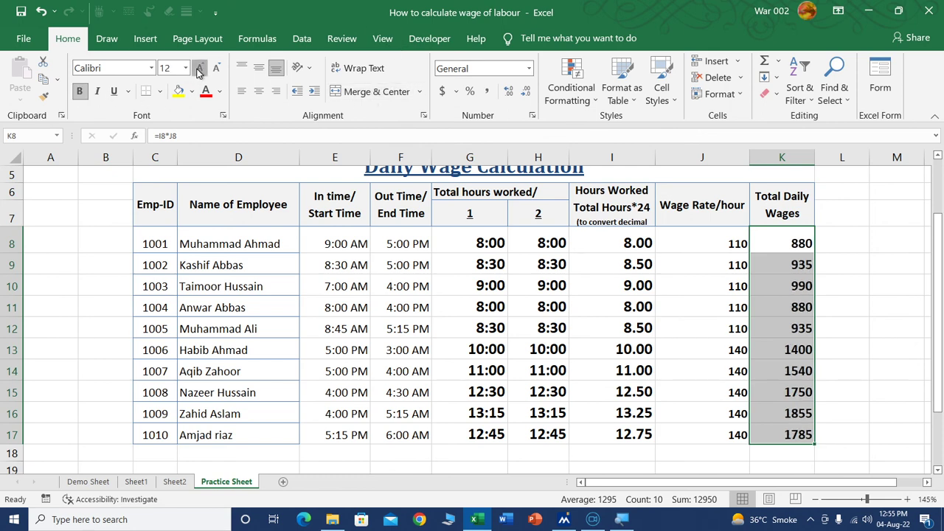
{"action": "left_click", "coordinate": [200, 67]}
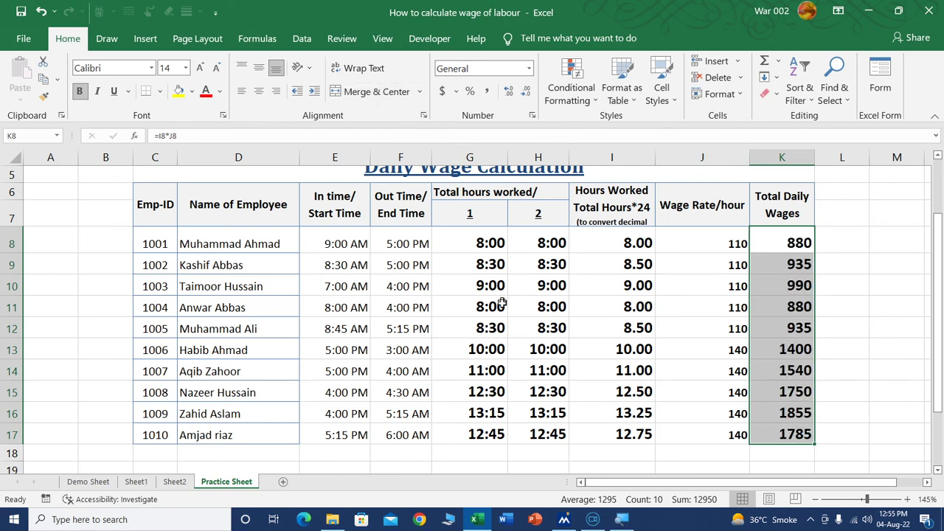
{"action": "left_click_drag", "start_coordinate": [204, 227], "coordinate": [246, 251]}
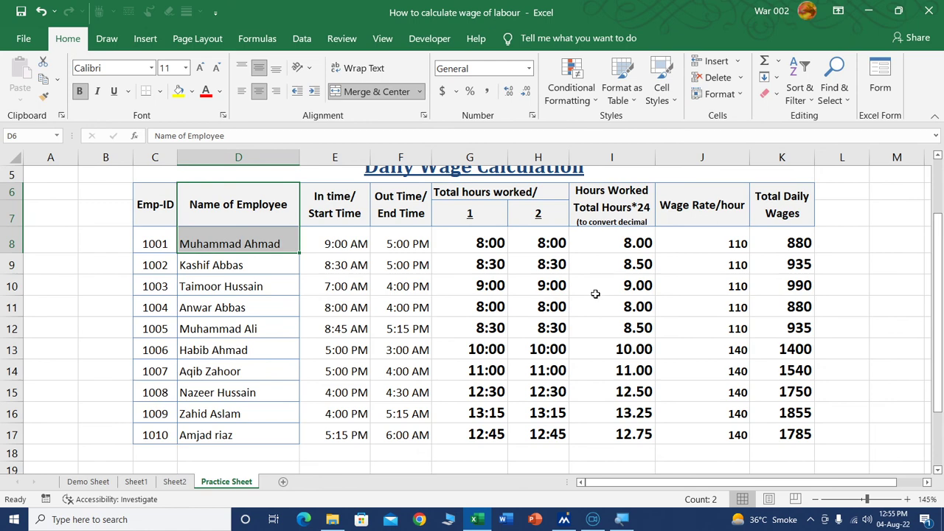
{"action": "left_click", "coordinate": [613, 239]}
{"action": "left_click", "coordinate": [714, 243]}
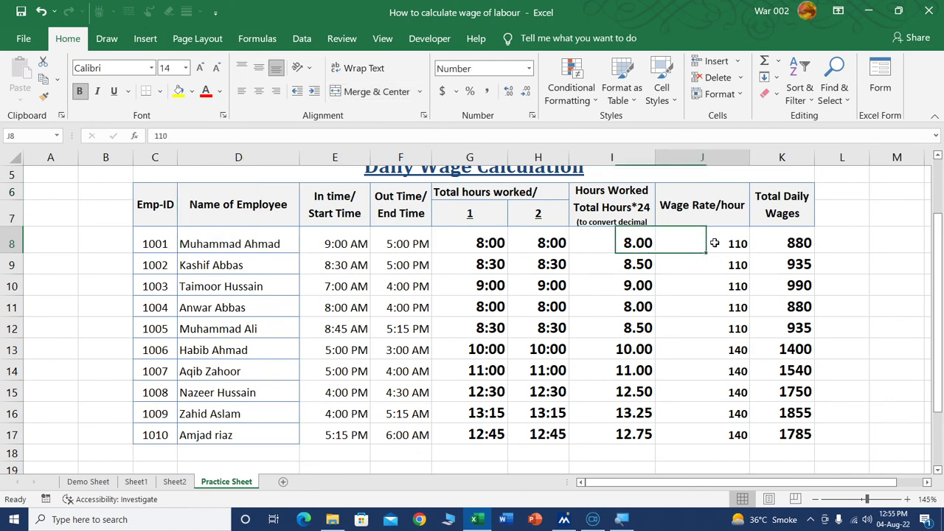
{"action": "left_click", "coordinate": [779, 244]}
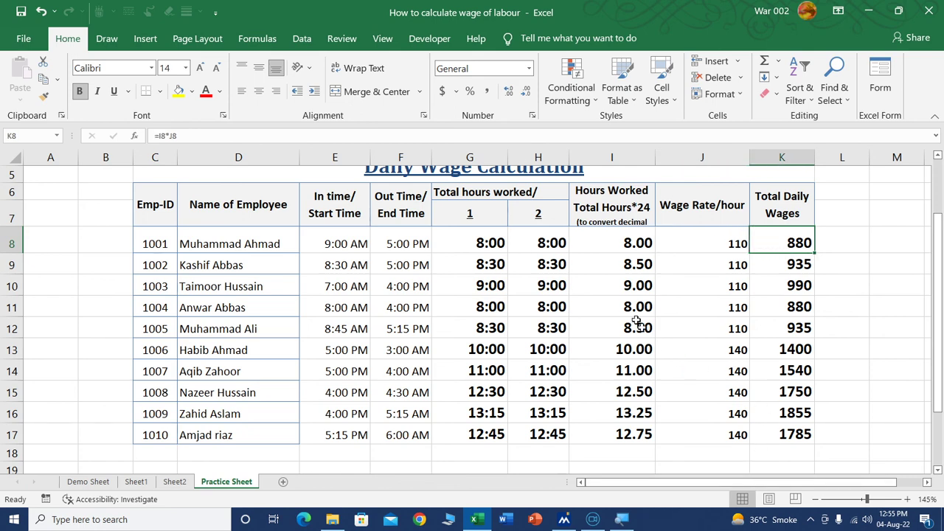
Step: Delete the stray 15 and 60 values from I21:I22
{"action": "scroll", "coordinate": [666, 235], "scroll_direction": "down", "scroll_amount": 1}
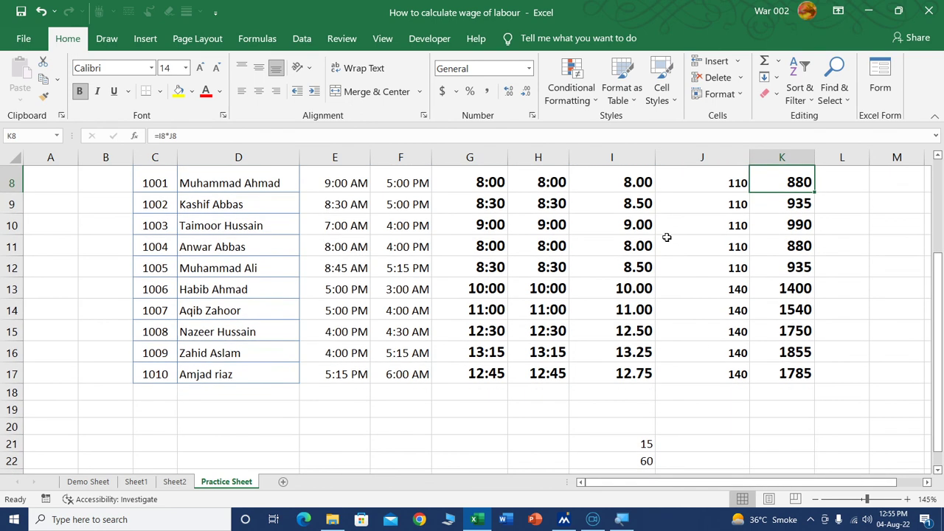
{"action": "left_click_drag", "start_coordinate": [634, 447], "coordinate": [632, 462]}
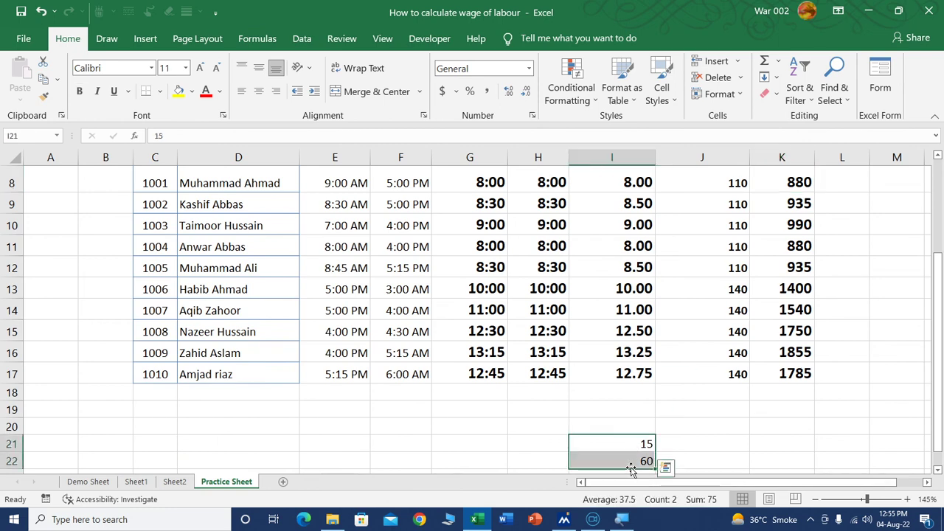
{"action": "key", "text": "Delete"}
{"action": "scroll", "coordinate": [693, 378], "scroll_direction": "up", "scroll_amount": 1}
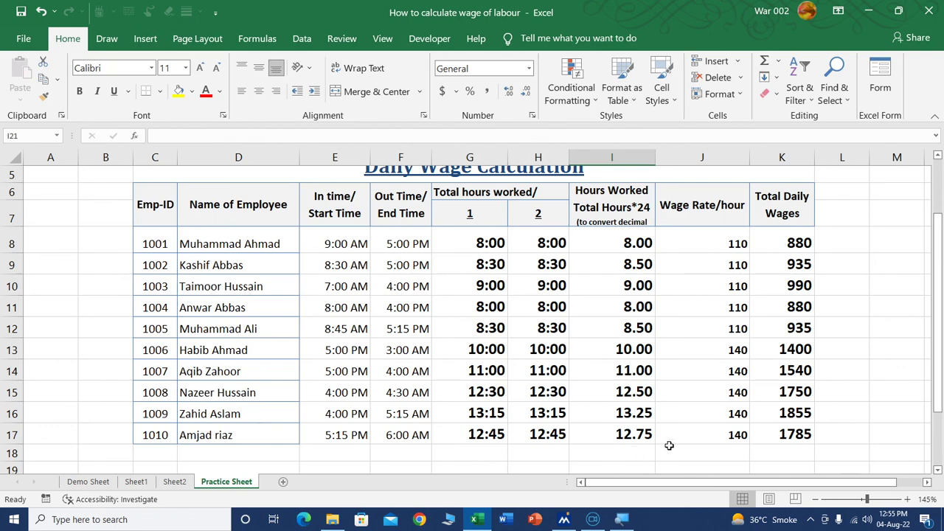
{"action": "scroll", "coordinate": [669, 445], "scroll_direction": "down", "scroll_amount": 1}
Step: AutoSum I8:I17 into I18, totalling 101.50 hours
{"action": "left_click", "coordinate": [624, 393]}
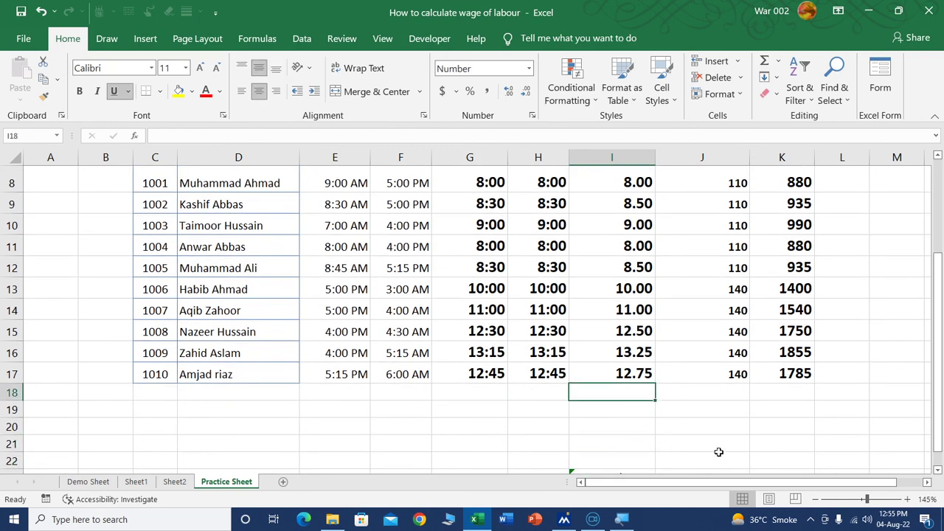
{"action": "key", "text": "alt+equal"}
{"action": "key", "text": "Return"}
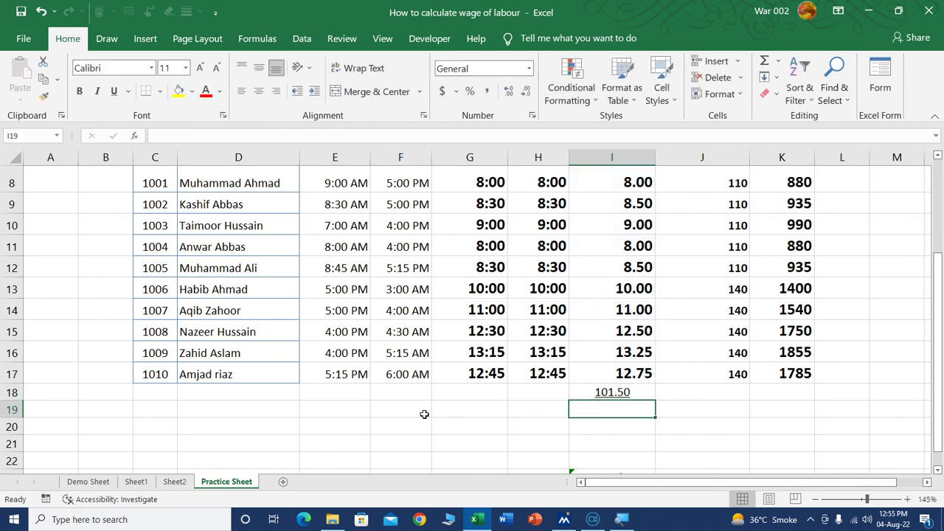
{"action": "scroll", "coordinate": [423, 413], "scroll_direction": "up", "scroll_amount": 1}
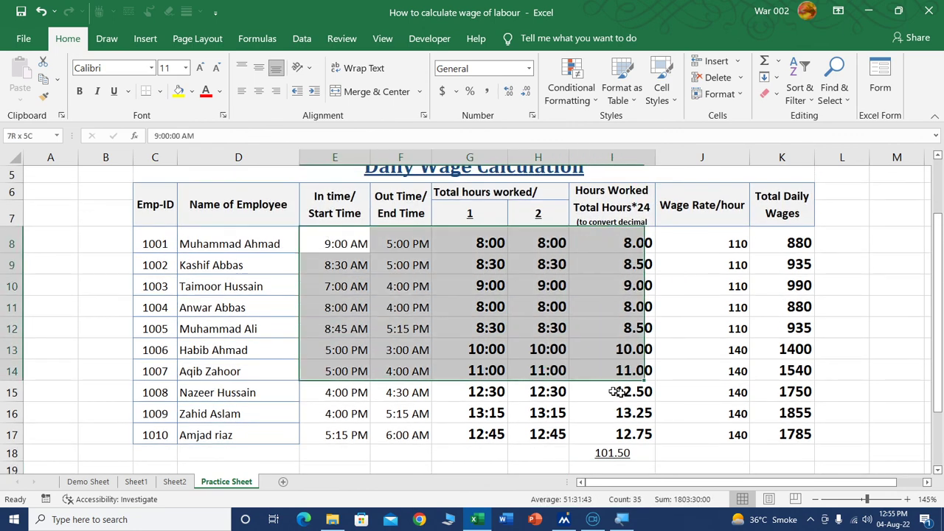
Step: Apply All Borders to E8:K17, then switch to the Sheet1 tab
{"action": "left_click_drag", "start_coordinate": [330, 235], "coordinate": [793, 435]}
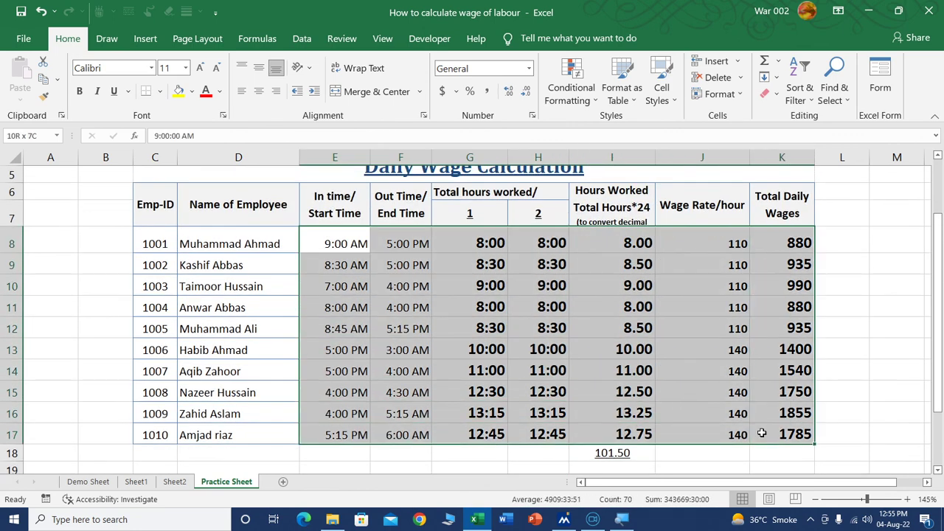
{"action": "left_click", "coordinate": [159, 92]}
{"action": "left_click", "coordinate": [151, 221]}
{"action": "left_click", "coordinate": [352, 313]}
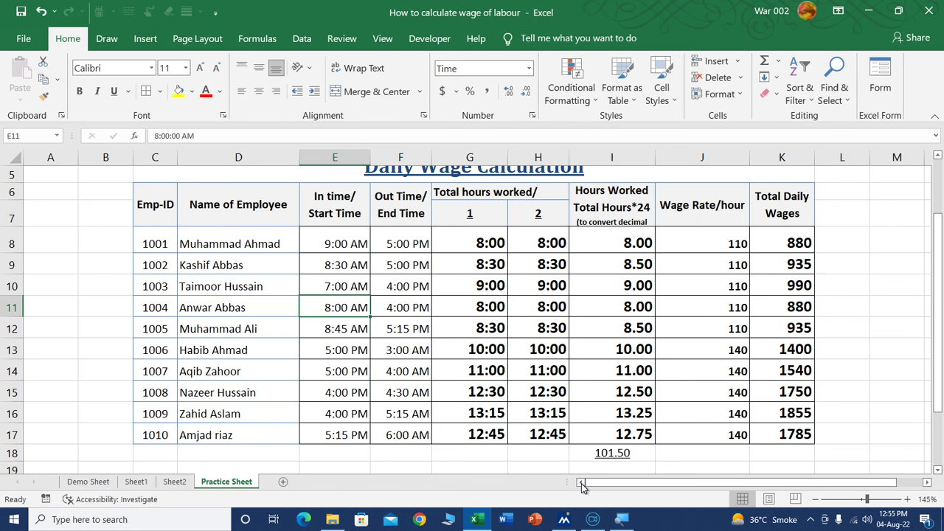
{"action": "left_click", "coordinate": [135, 484]}
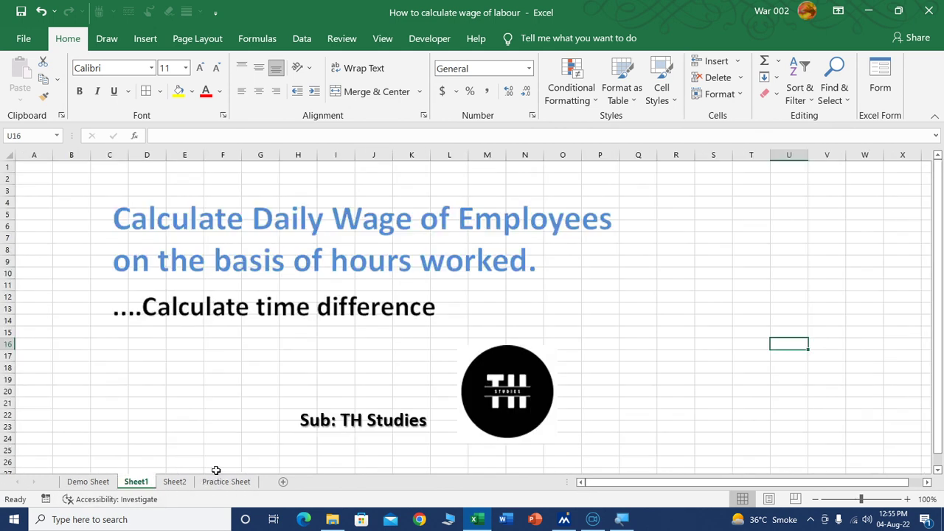